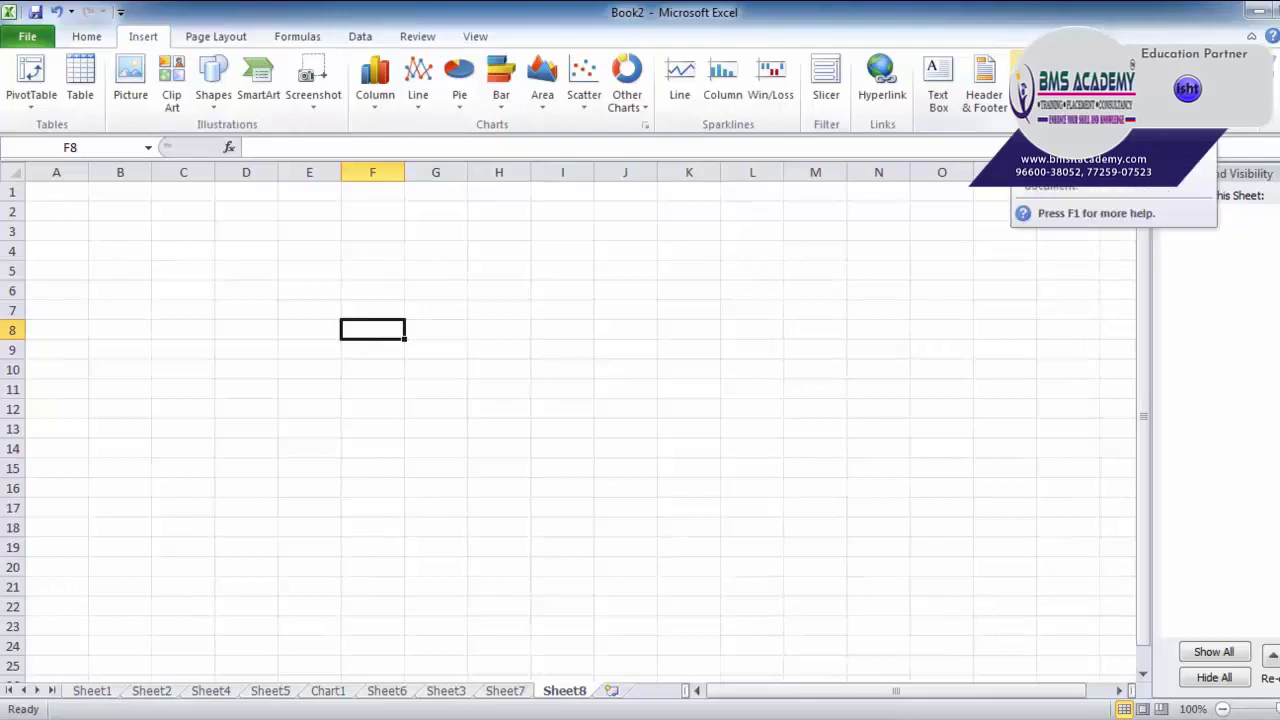
- Insert red Accent 2 WordArt reading INDIA IS GREAT on the sheet
click(1030, 85)
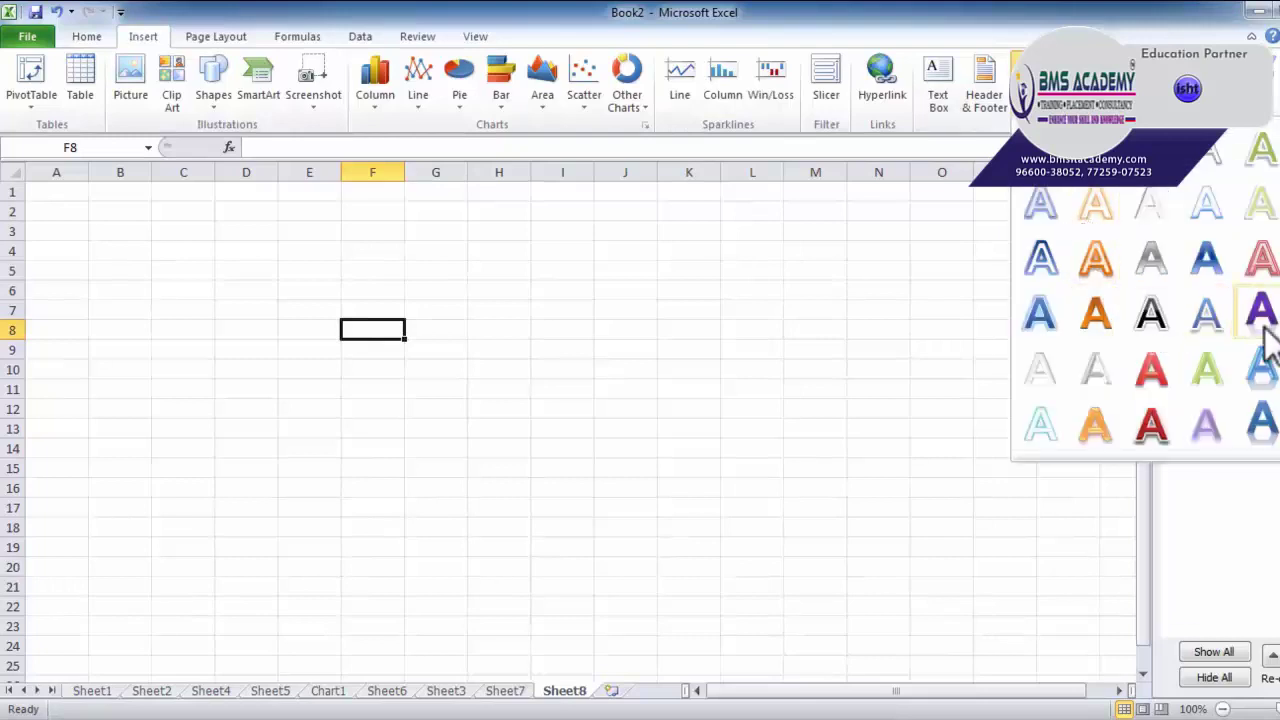
click(1162, 381)
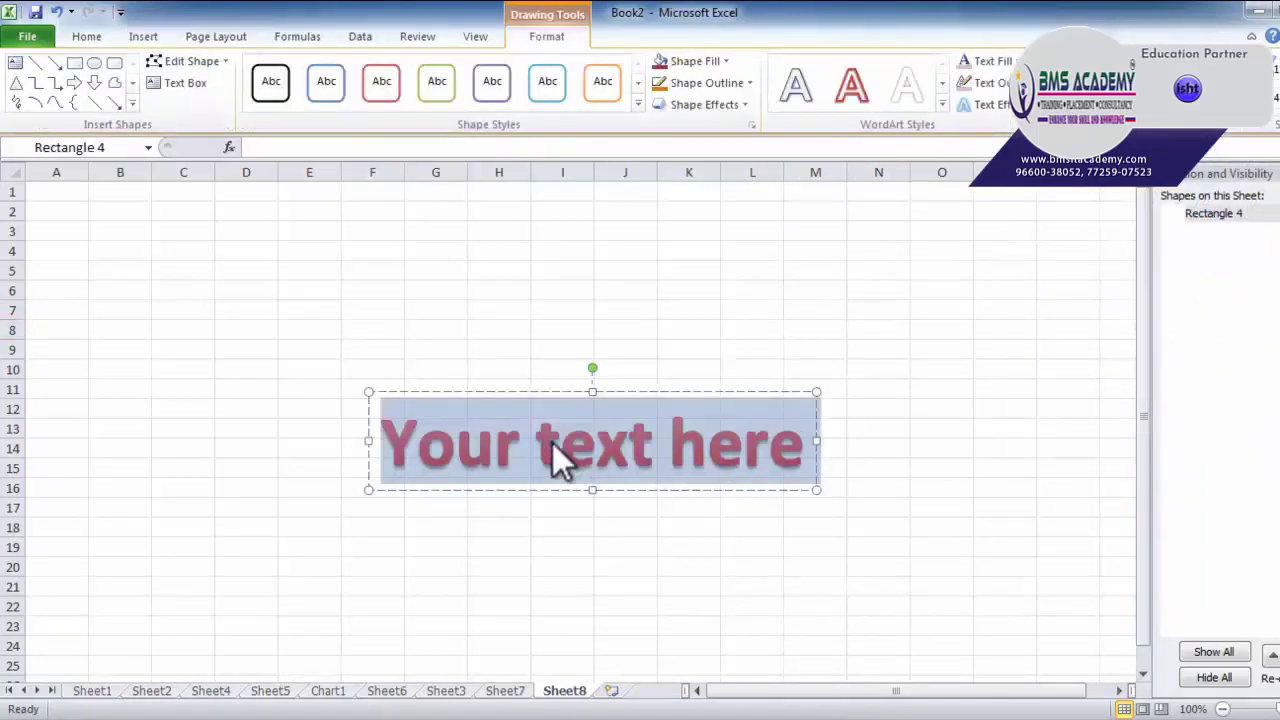
text(INDIA)
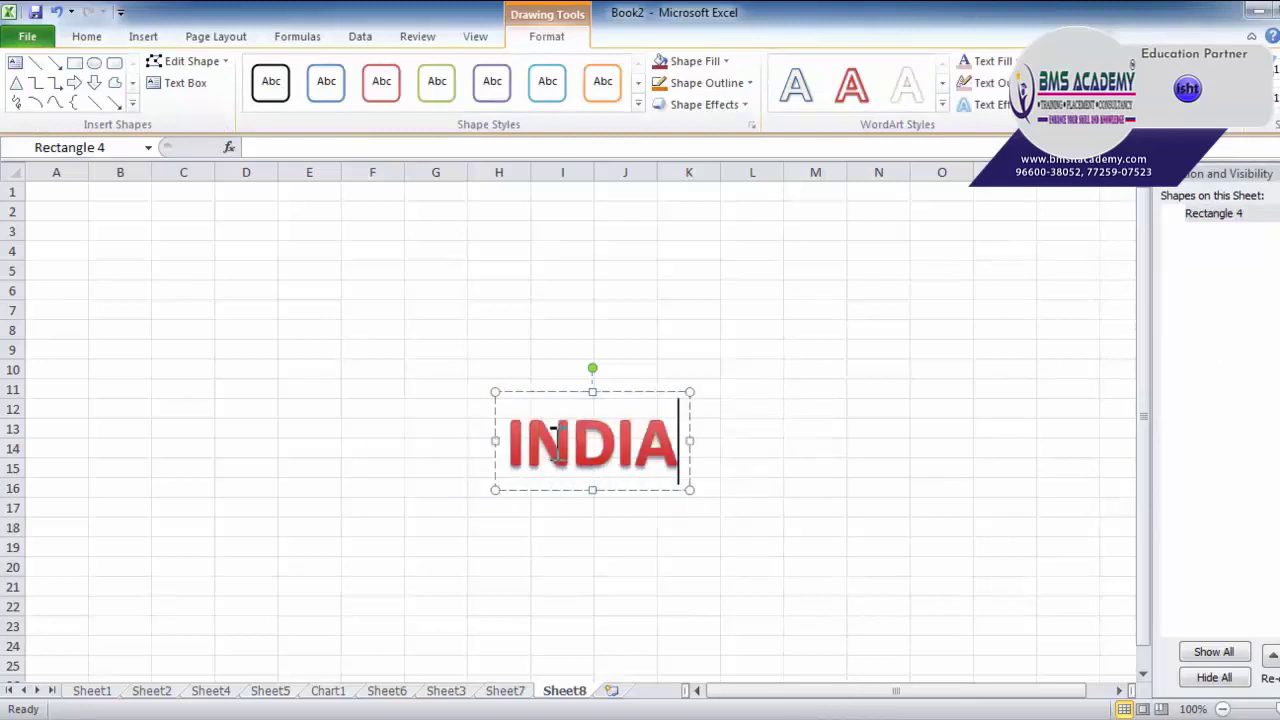
text( IS GREAT)
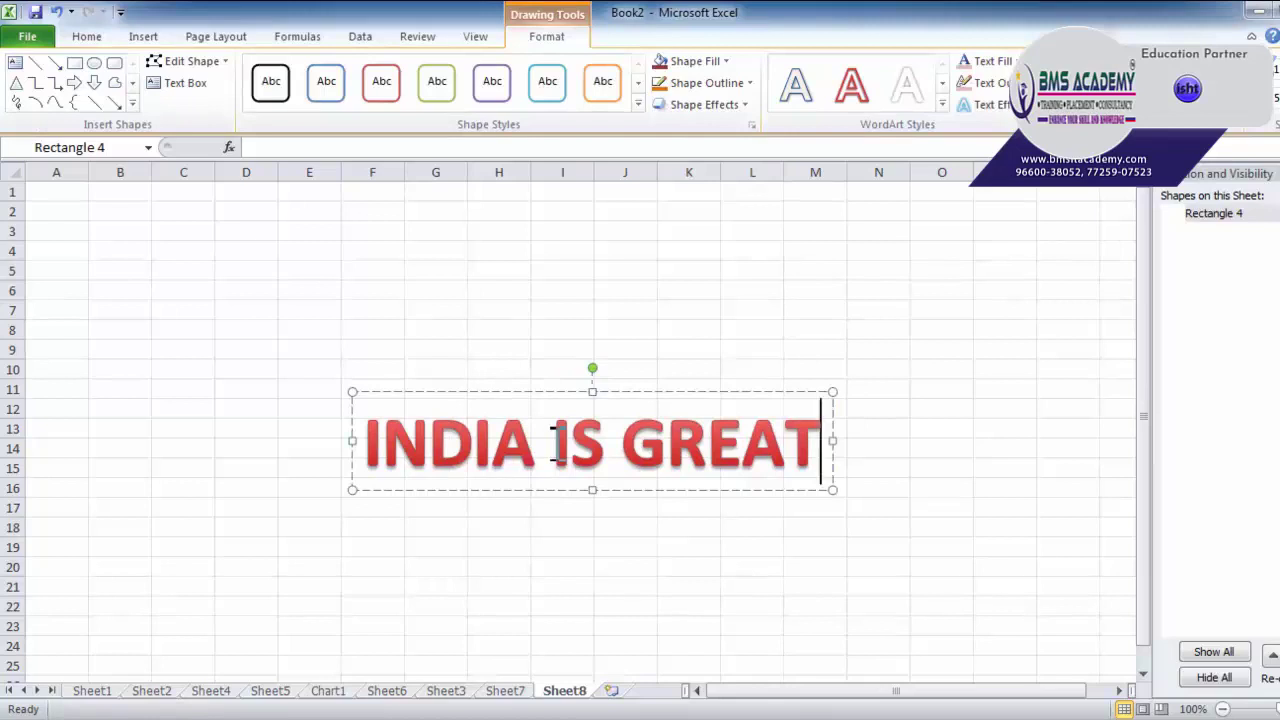
- Change the INDIA IS GREAT WordArt box into a chord shape
click(877, 370)
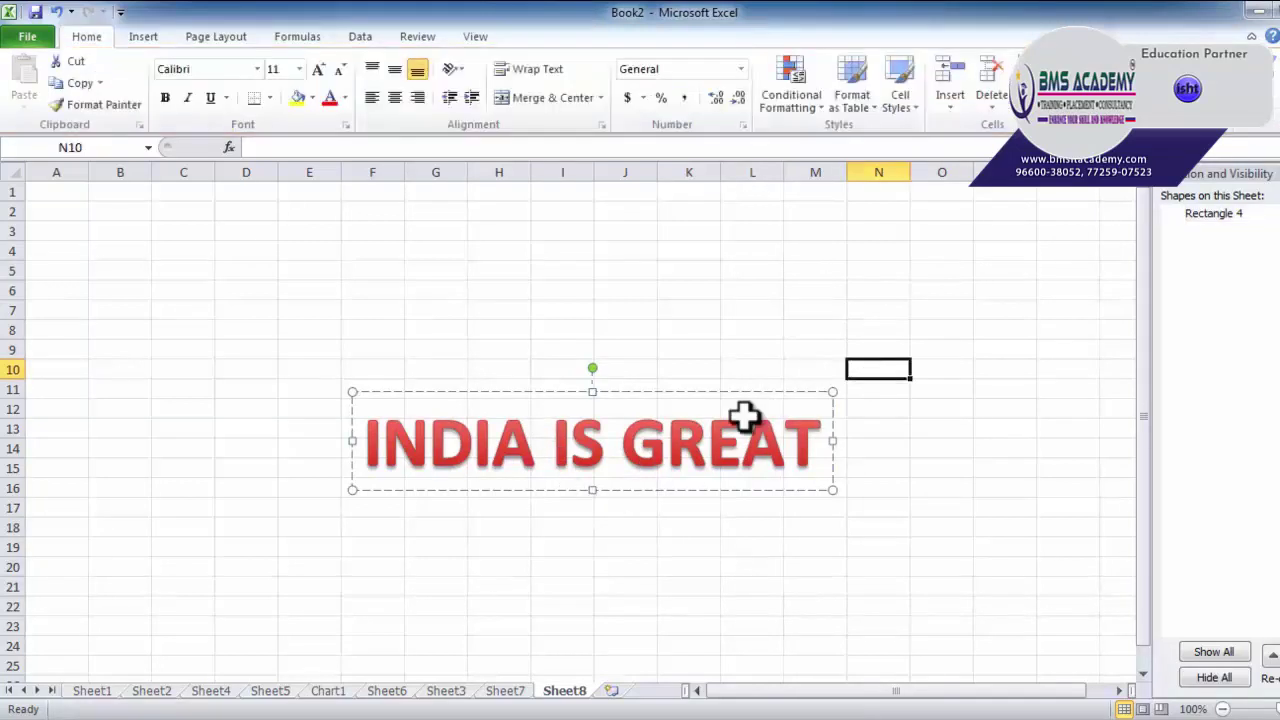
click(700, 428)
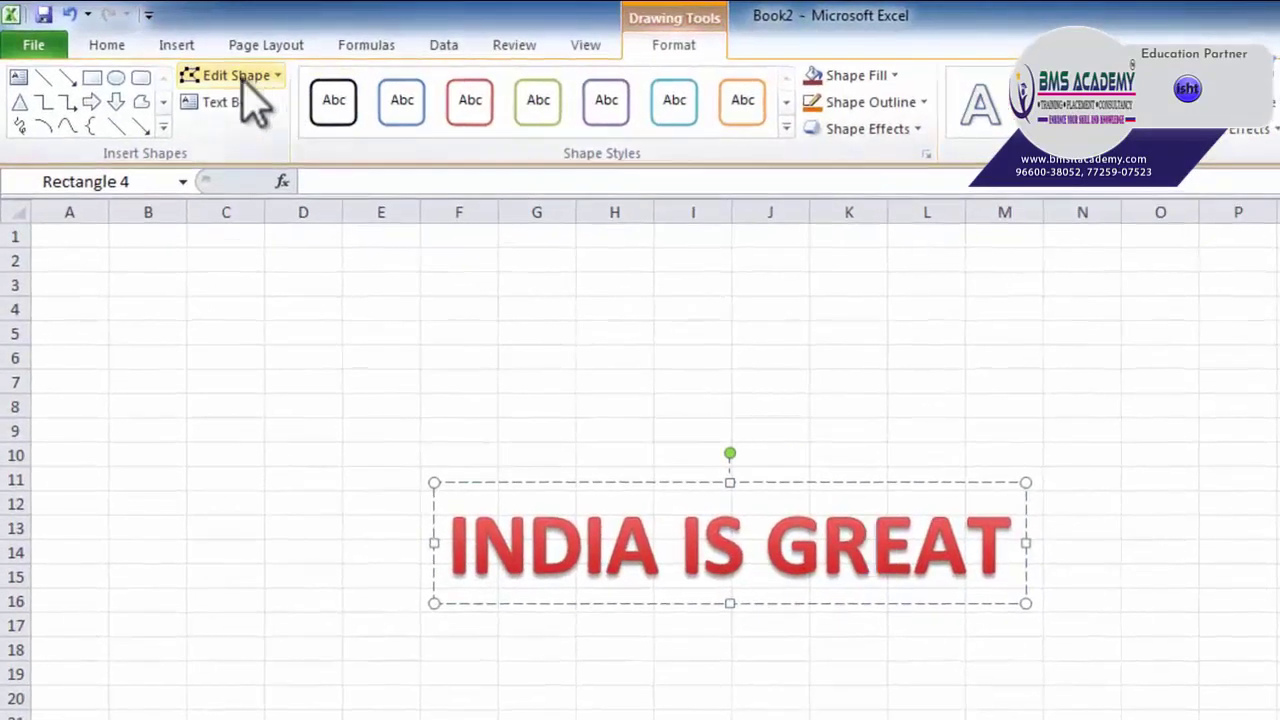
click(253, 80)
mouse_move(265, 105)
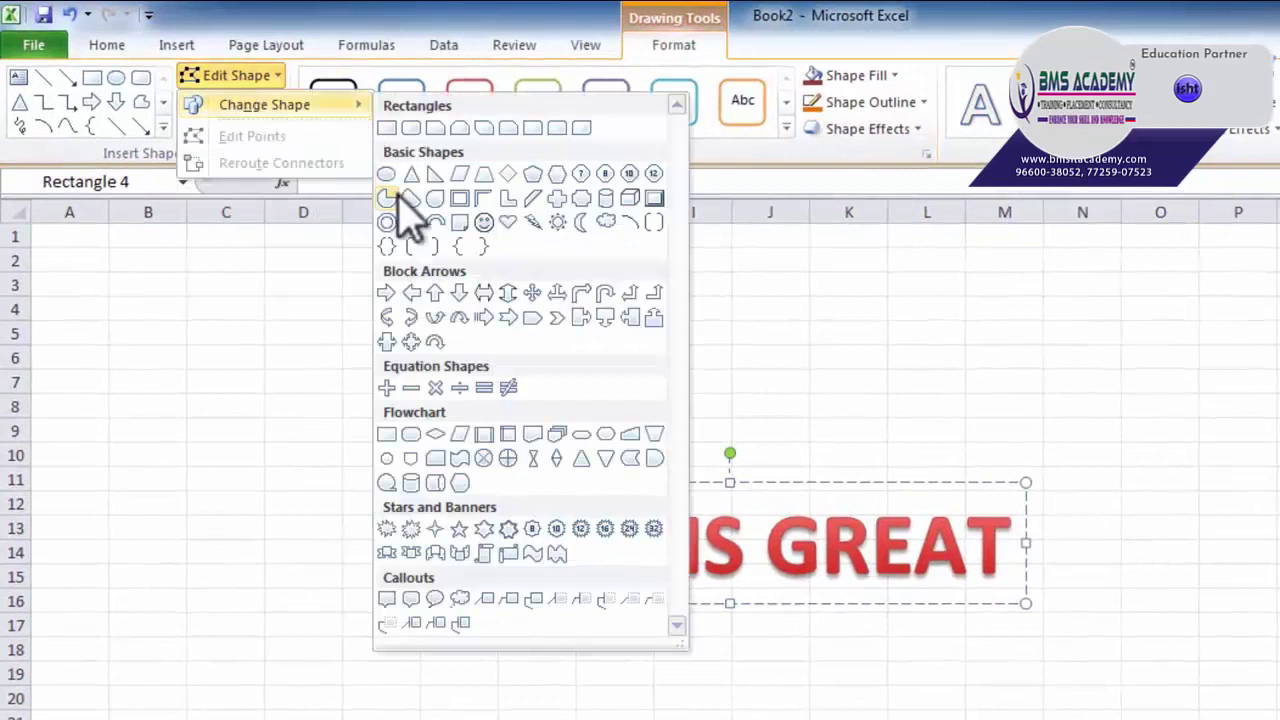
click(405, 196)
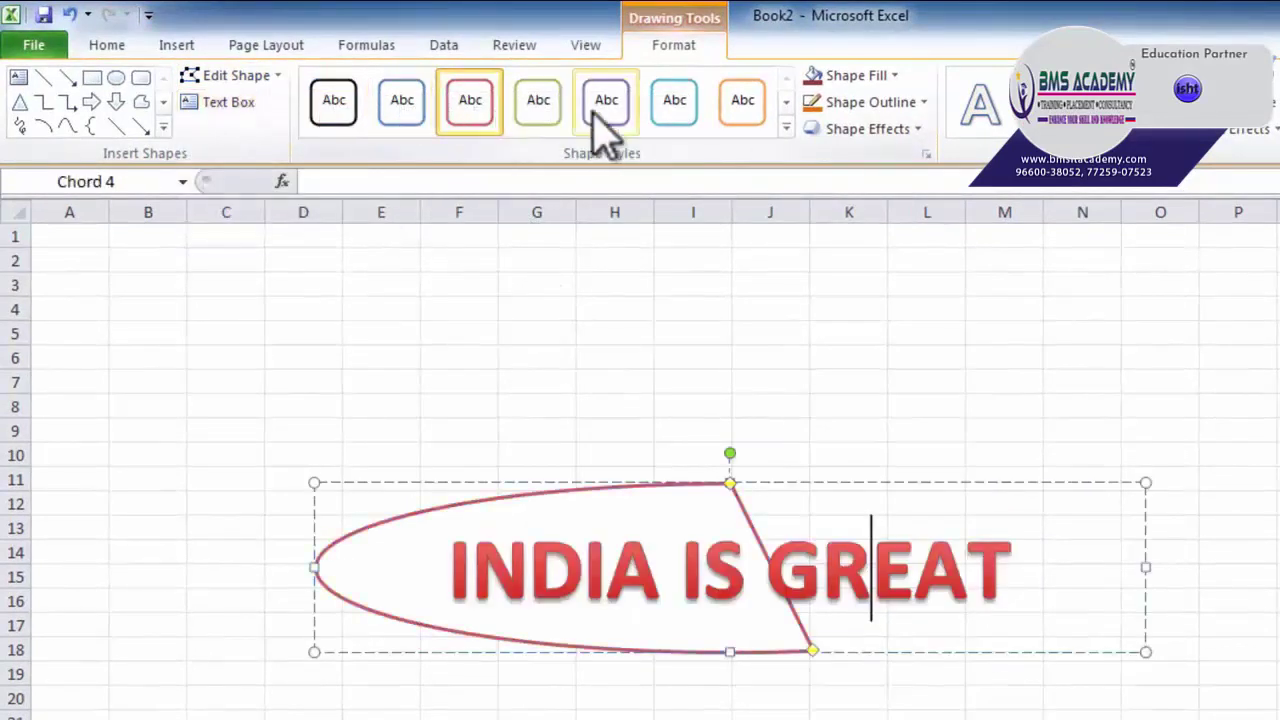
- Give the chord shape a light blue shape style and a blue fill
click(786, 128)
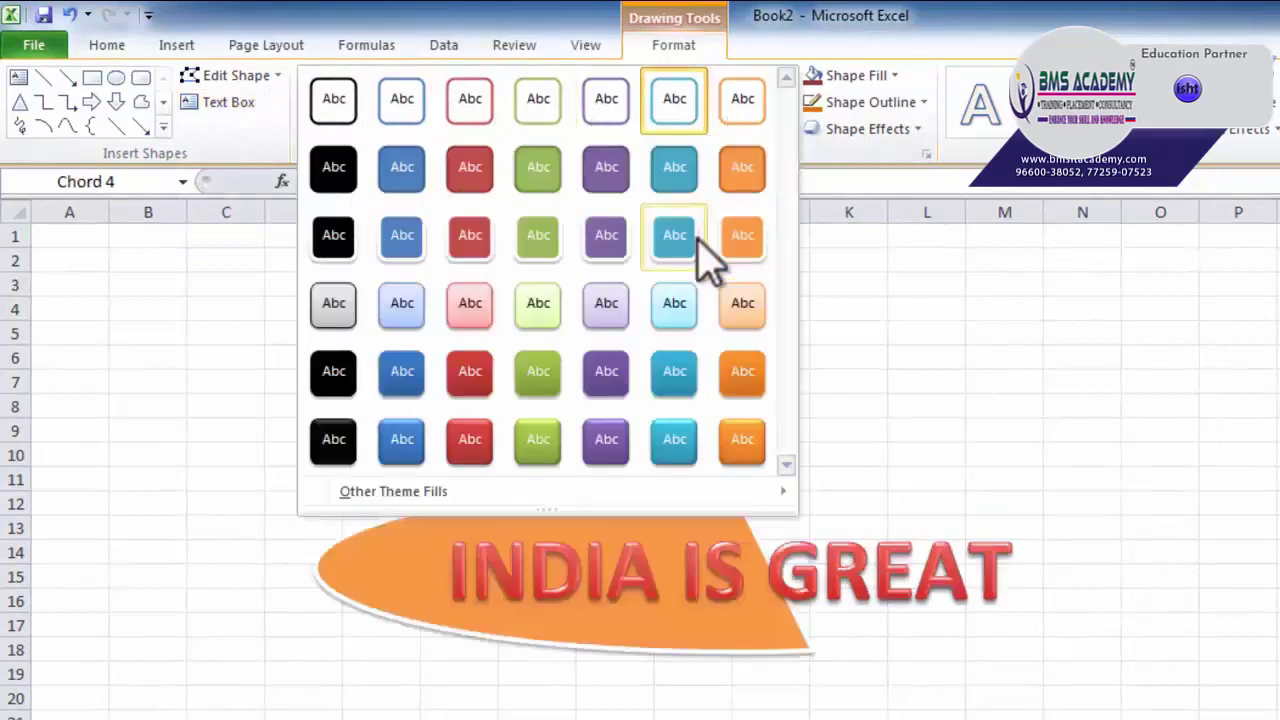
click(676, 305)
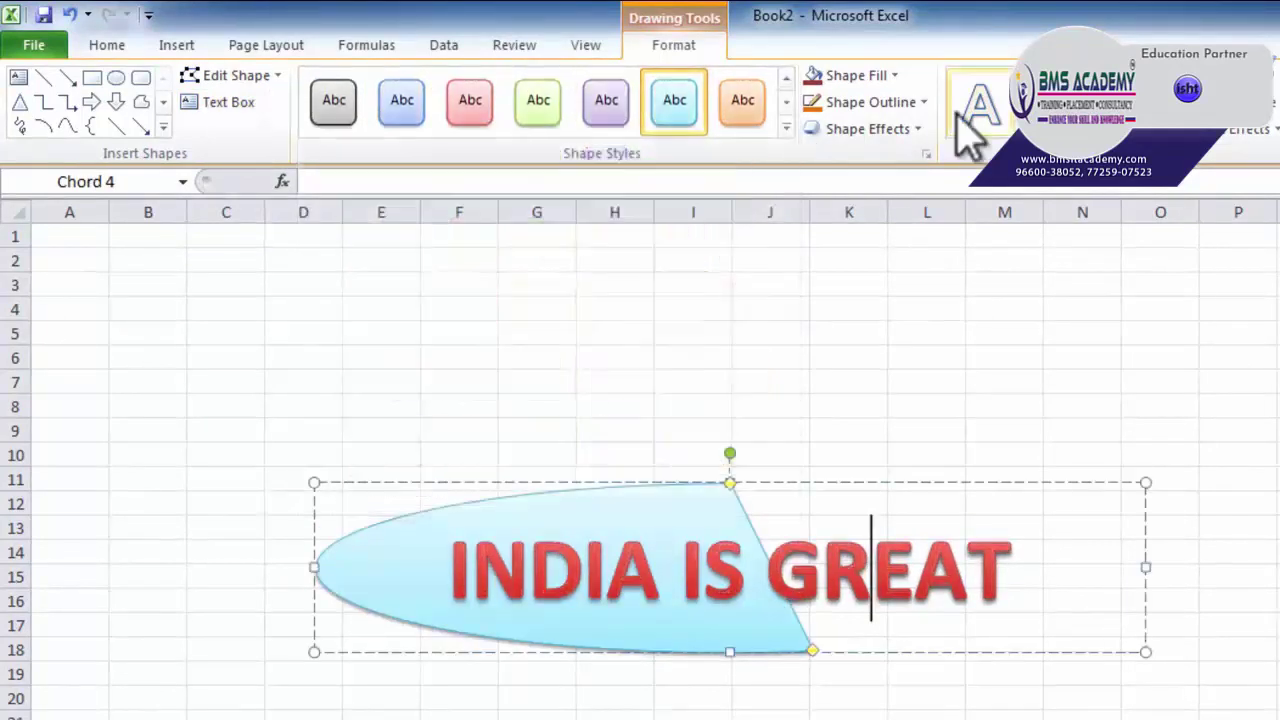
click(855, 77)
click(882, 198)
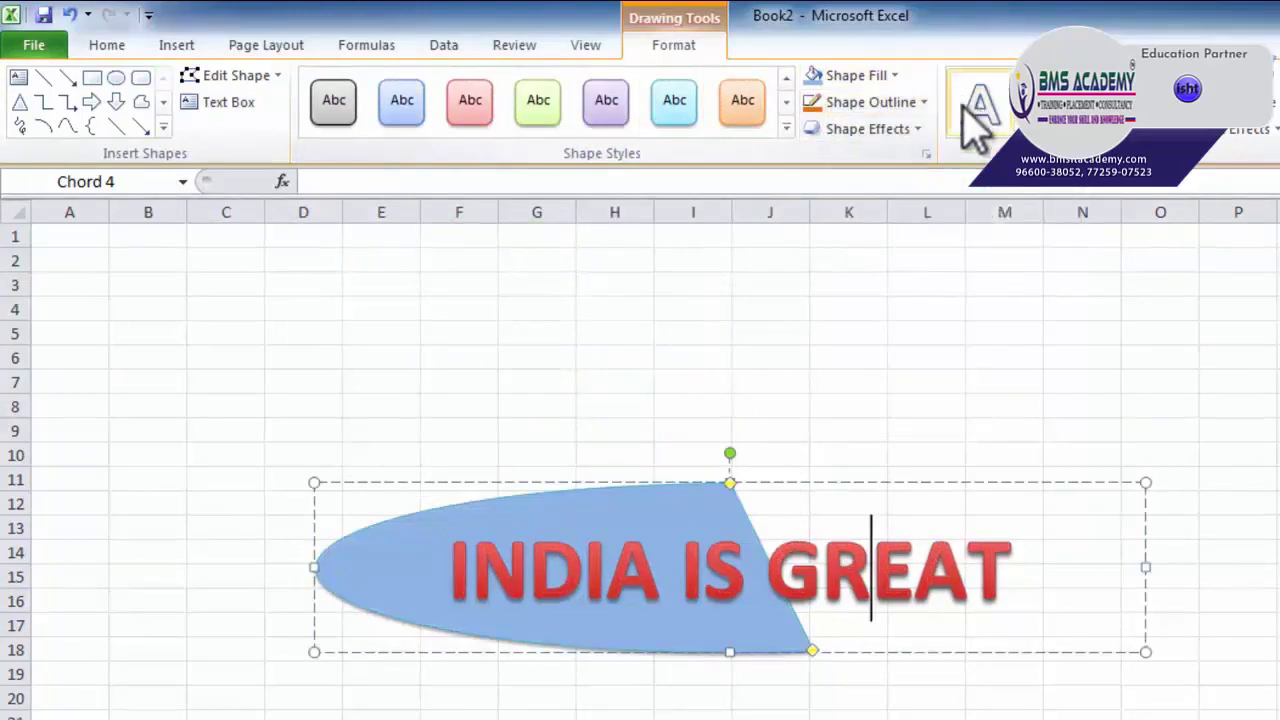
click(884, 104)
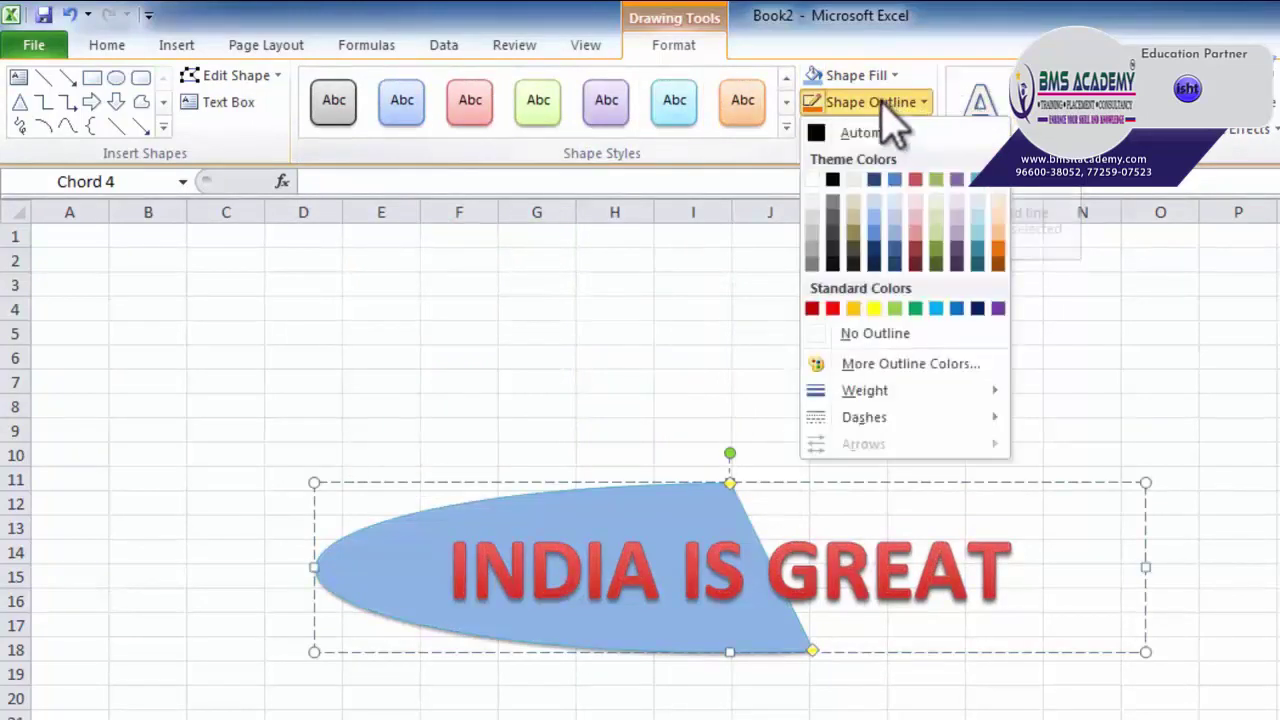
click(883, 228)
- Add a reflection effect beneath the chord shape and reselect it
click(868, 129)
mouse_move(883, 283)
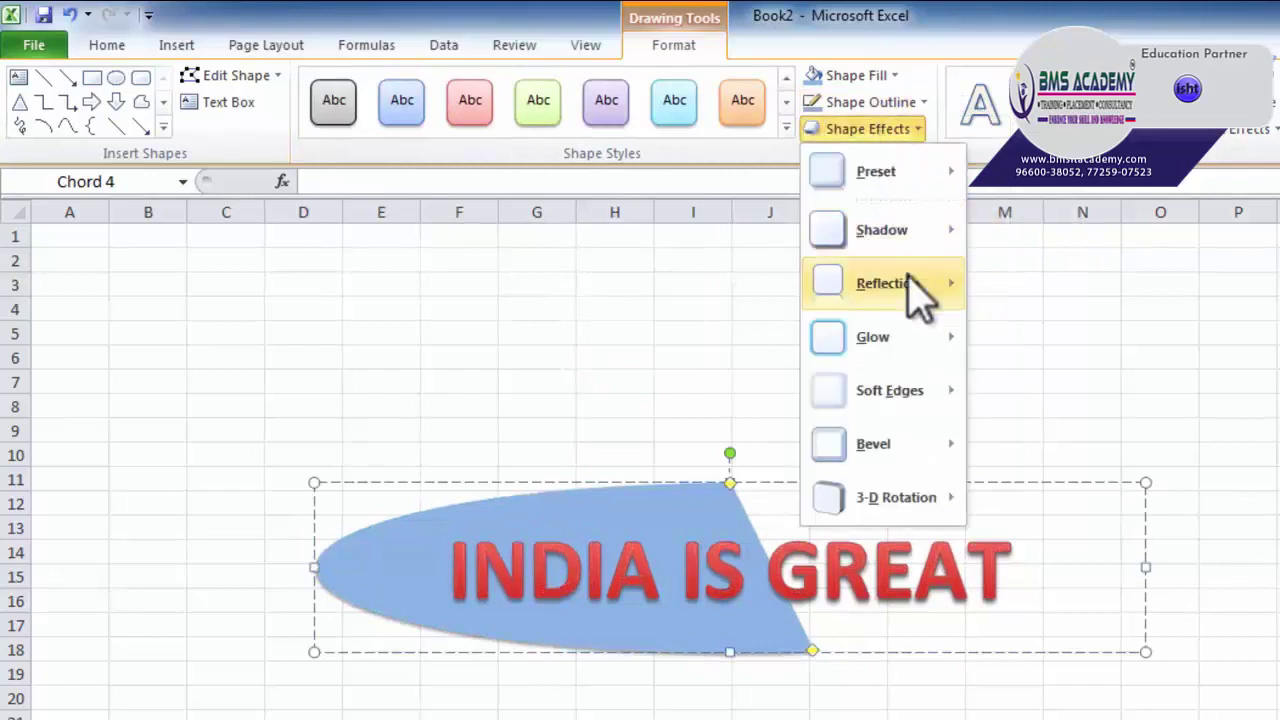
click(1080, 440)
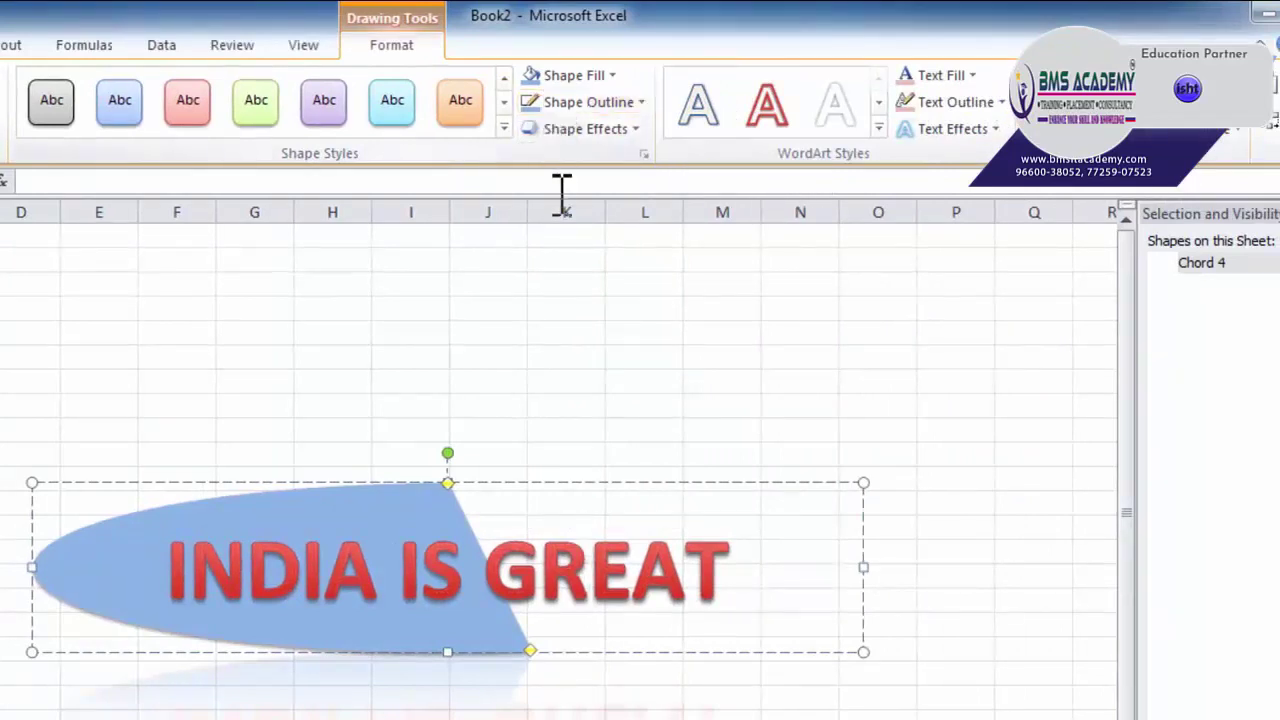
click(586, 457)
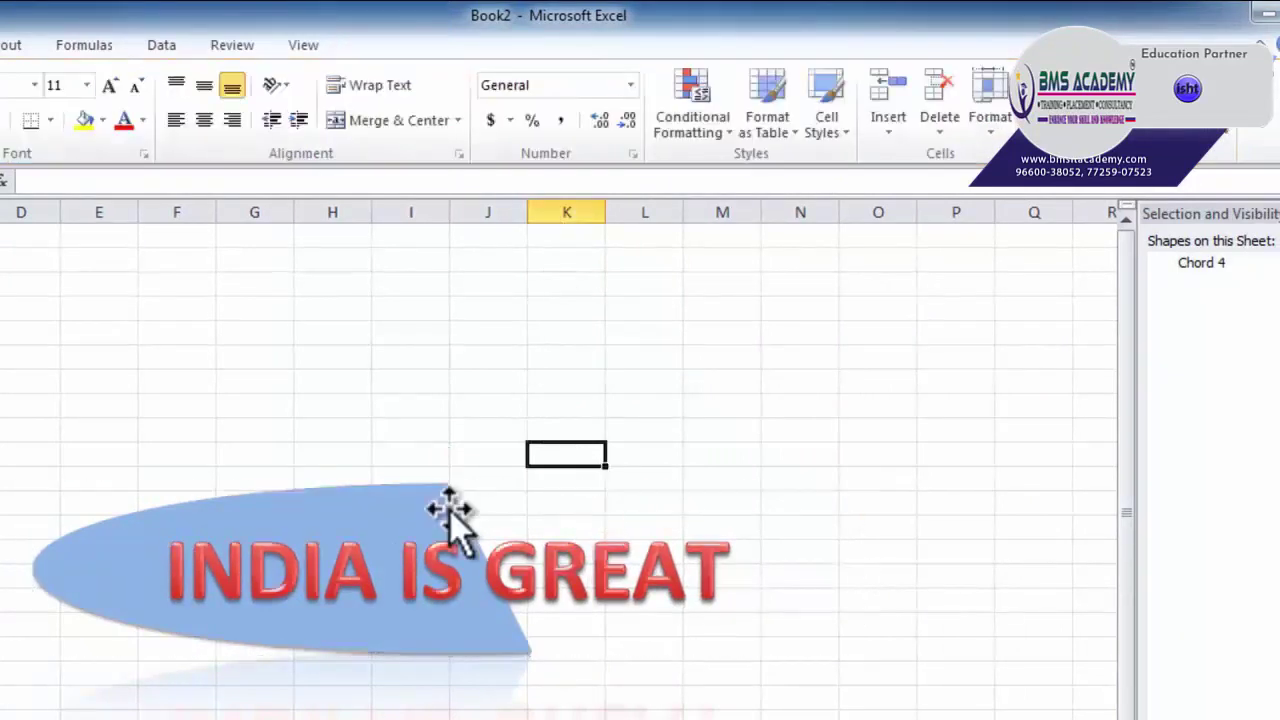
click(449, 514)
- Delete the chord shape and start a Microsoft Office Signature Line, acknowledging the notice
key(Delete)
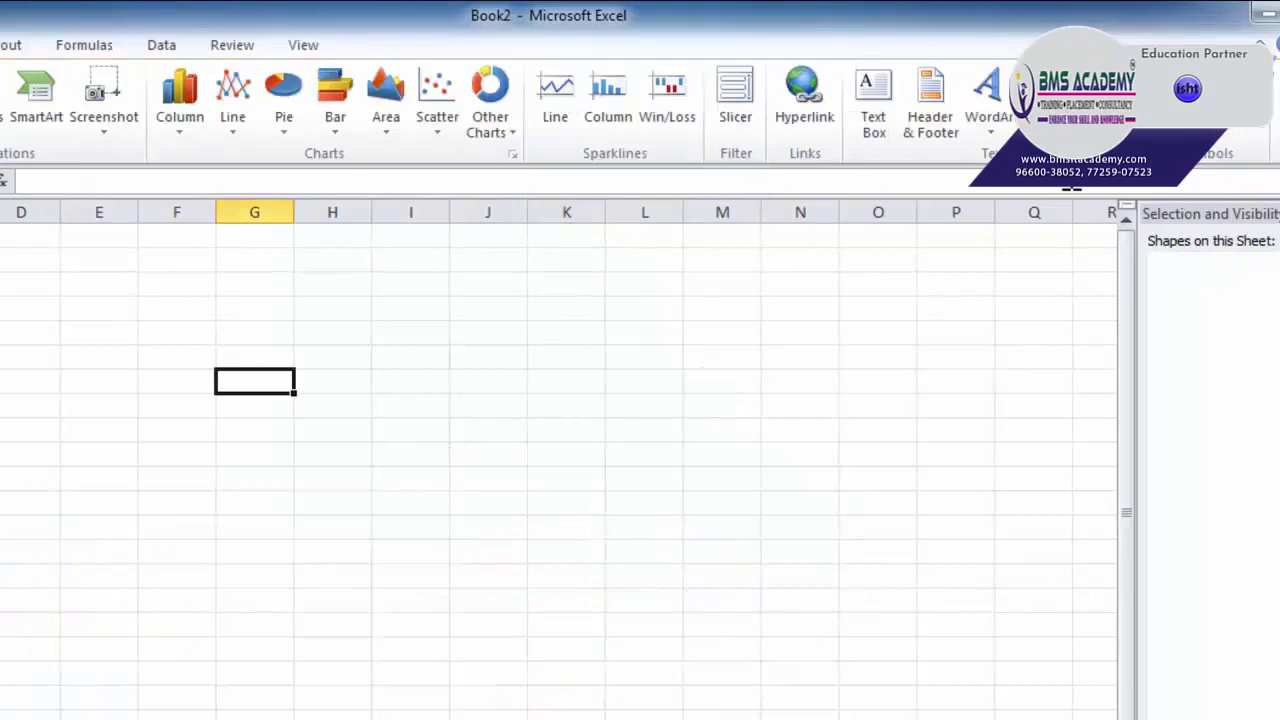
click(1050, 100)
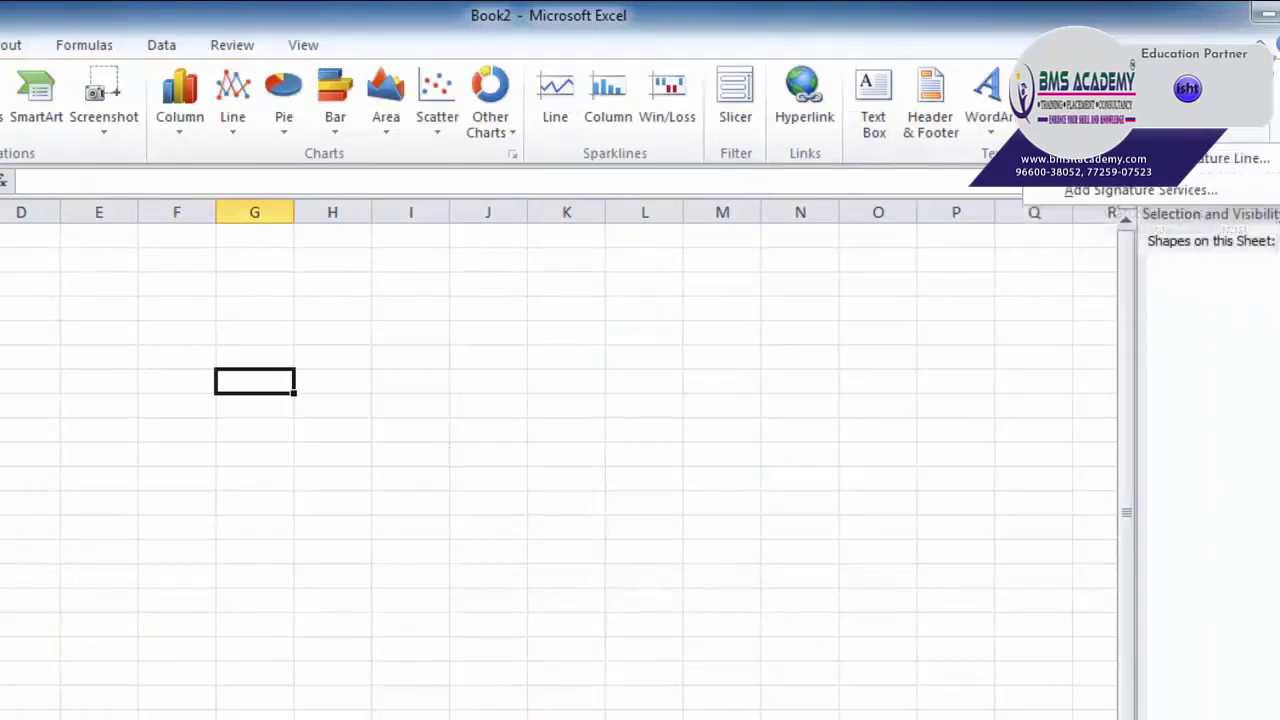
key(Escape)
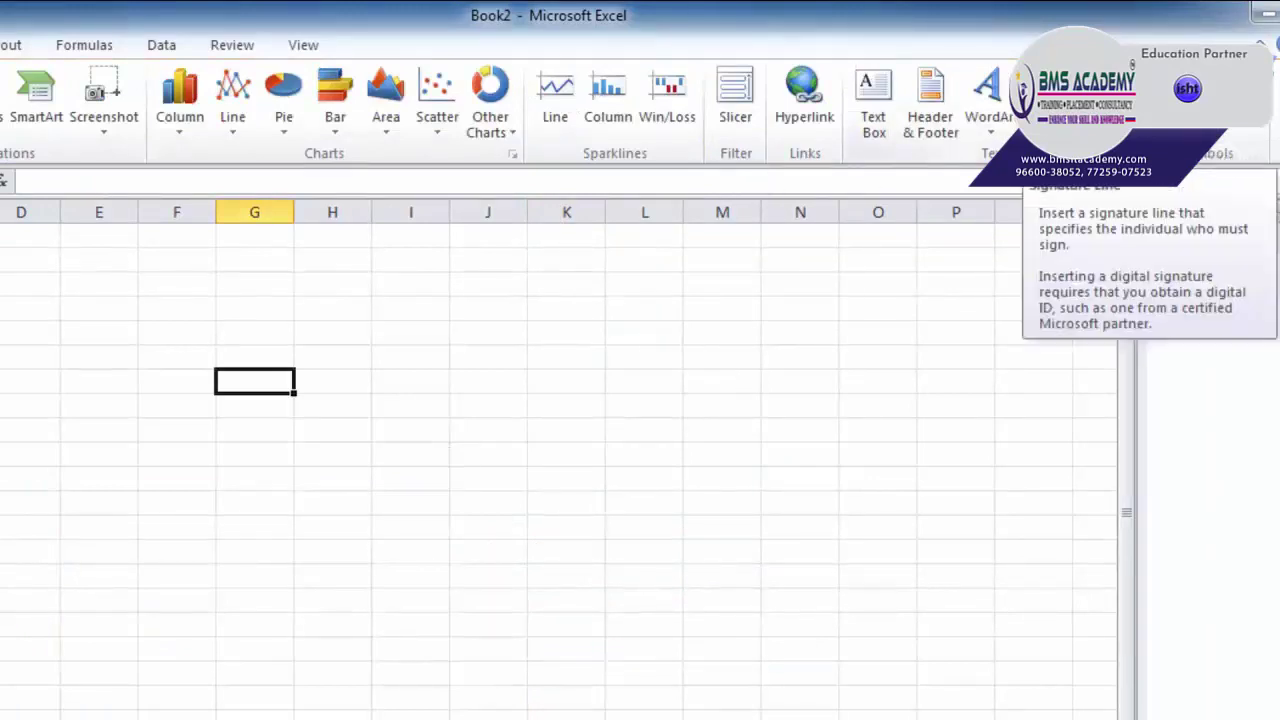
click(1050, 100)
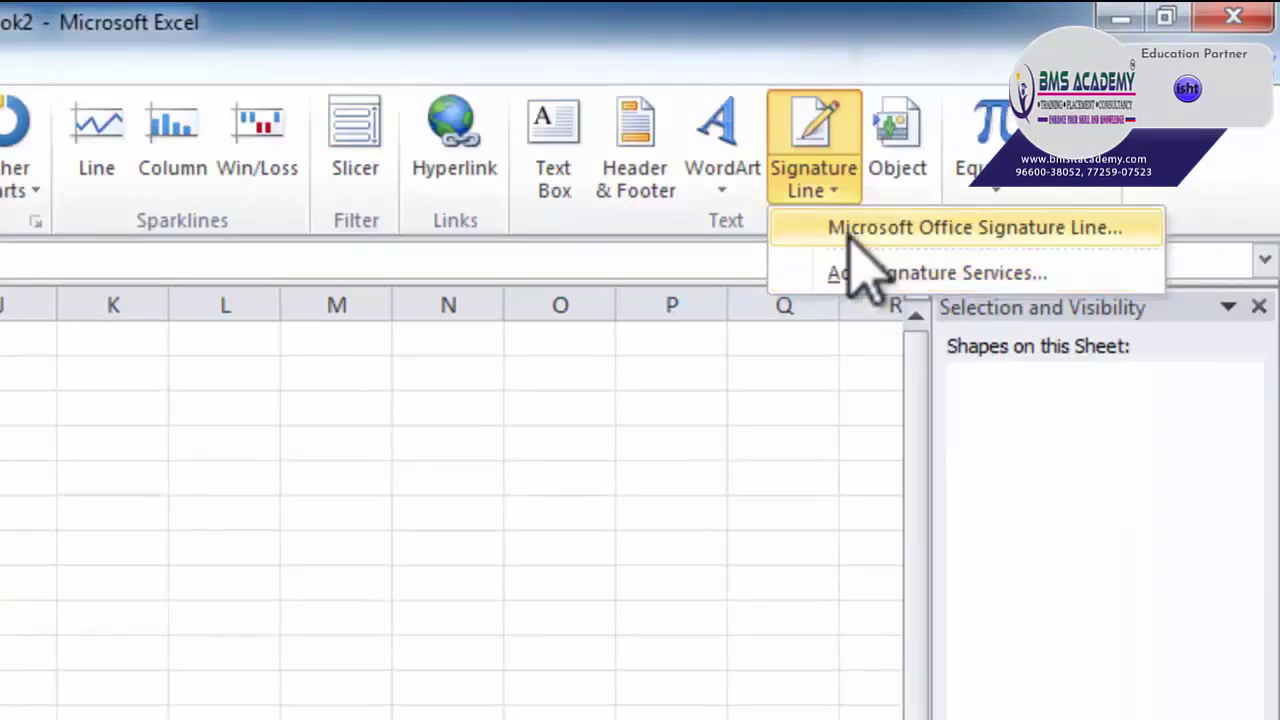
click(848, 238)
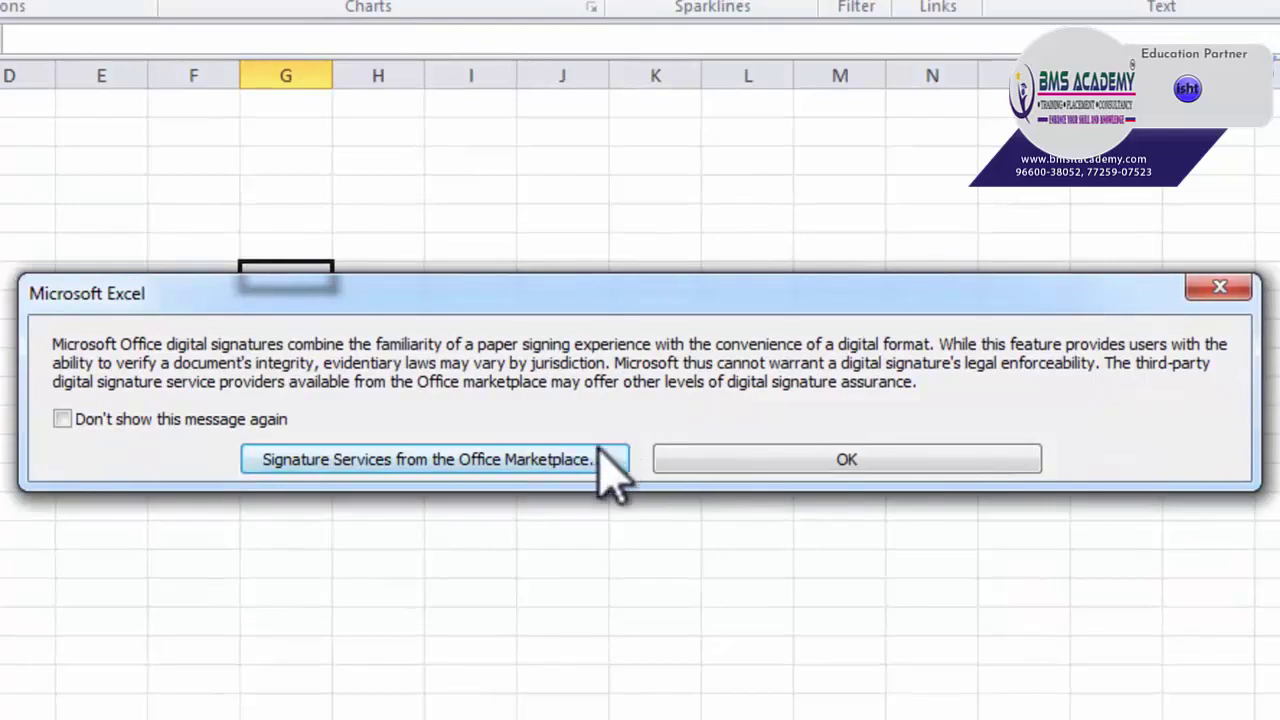
click(802, 466)
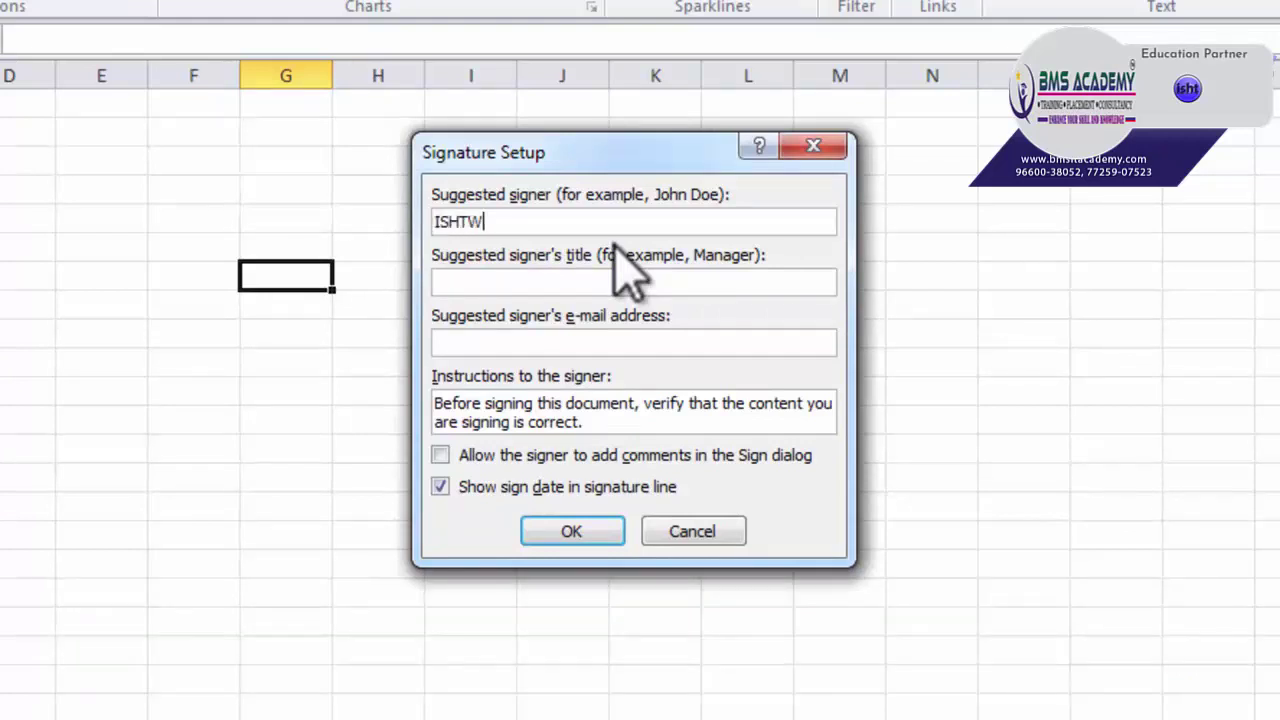
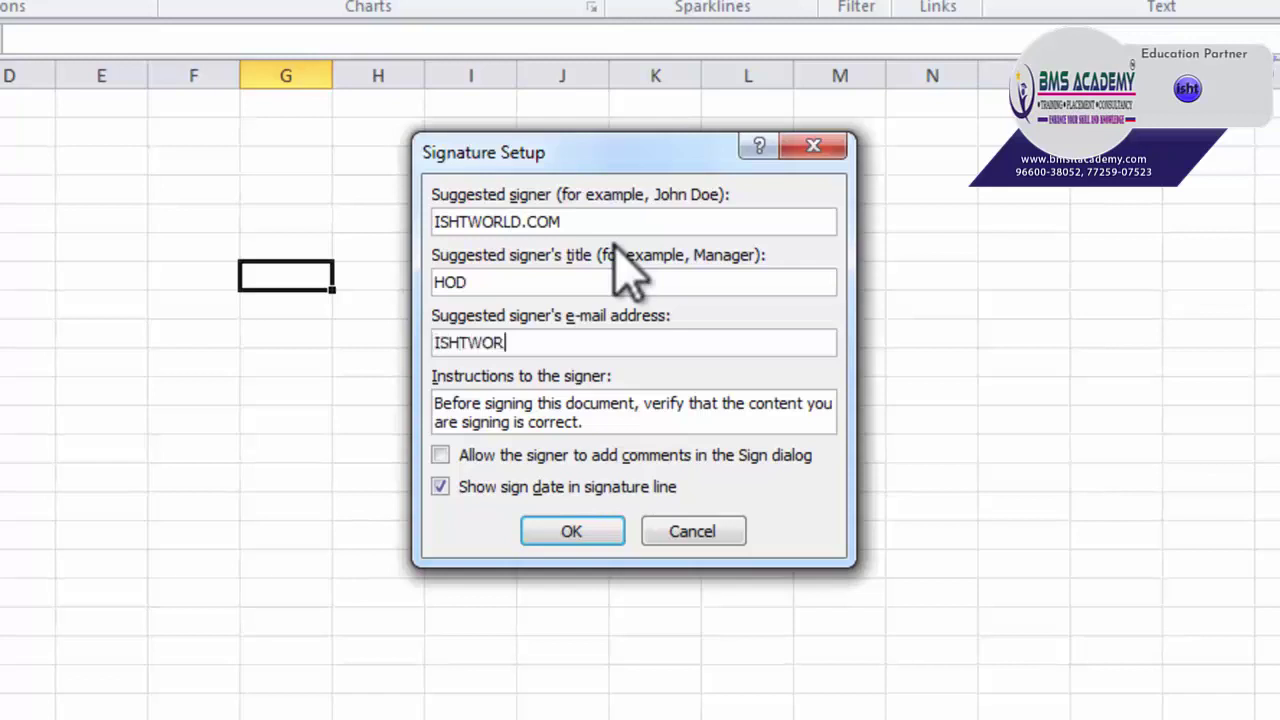
- Enter the signer's contact e-mail, remove the stray space before the @, and confirm the HOD signature setup
key(Home)
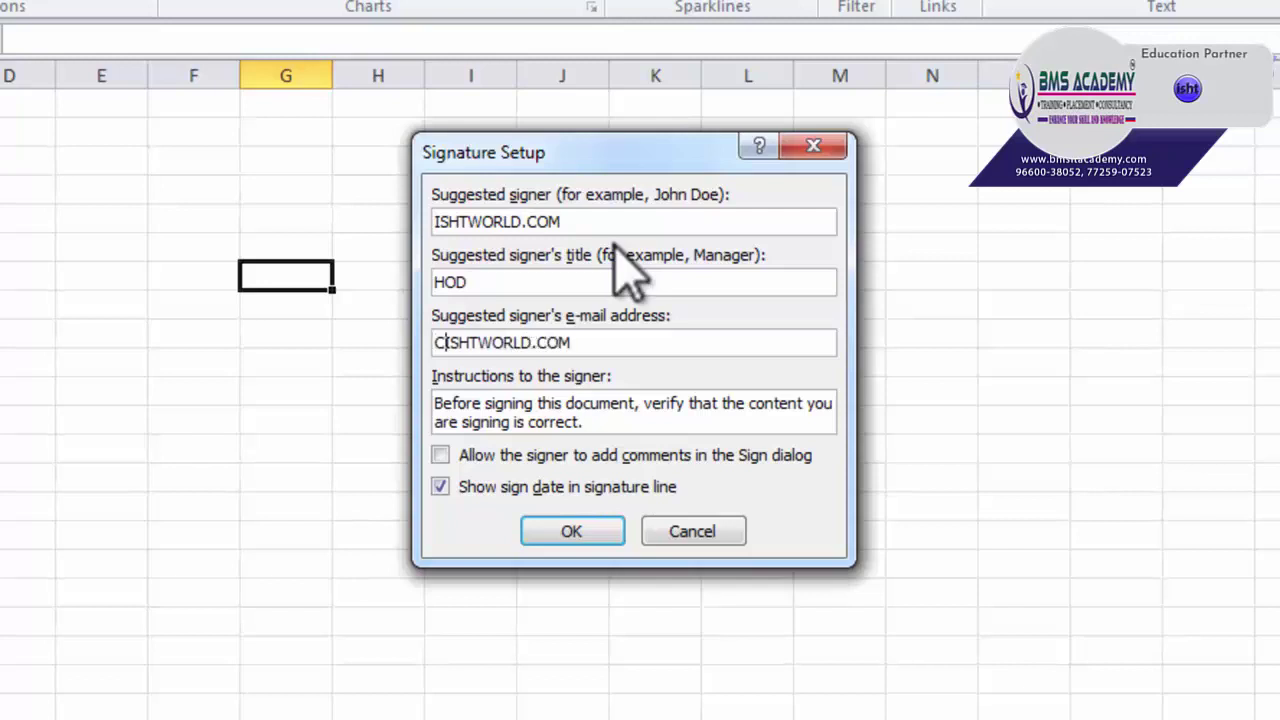
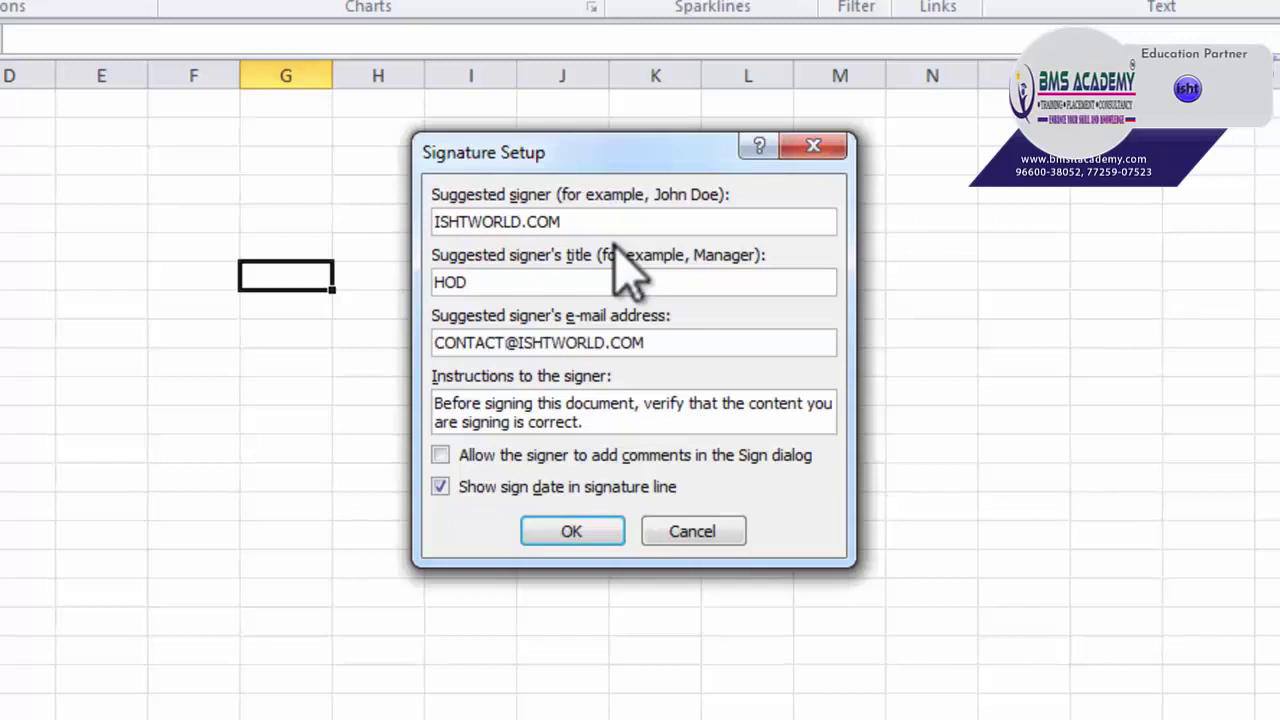
click(563, 528)
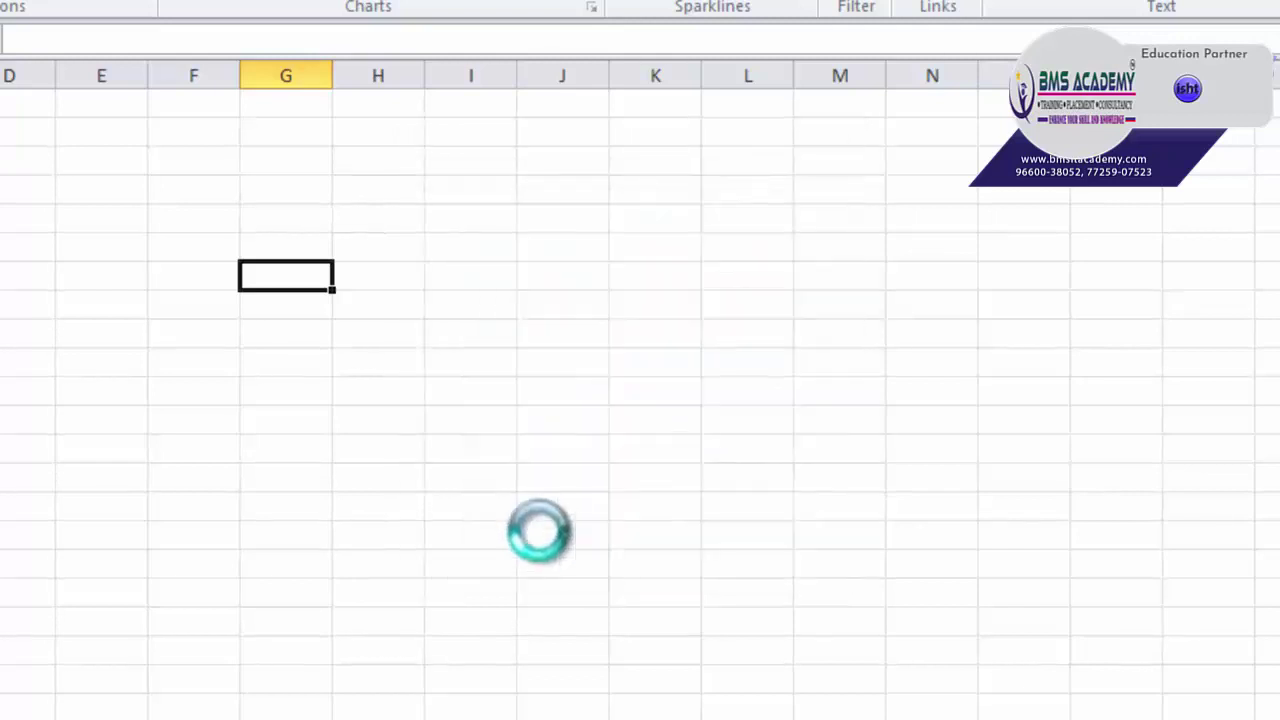
- Drag the HOD signature line to the lower-left area of Sheet8, around rows 15–22
click(371, 365)
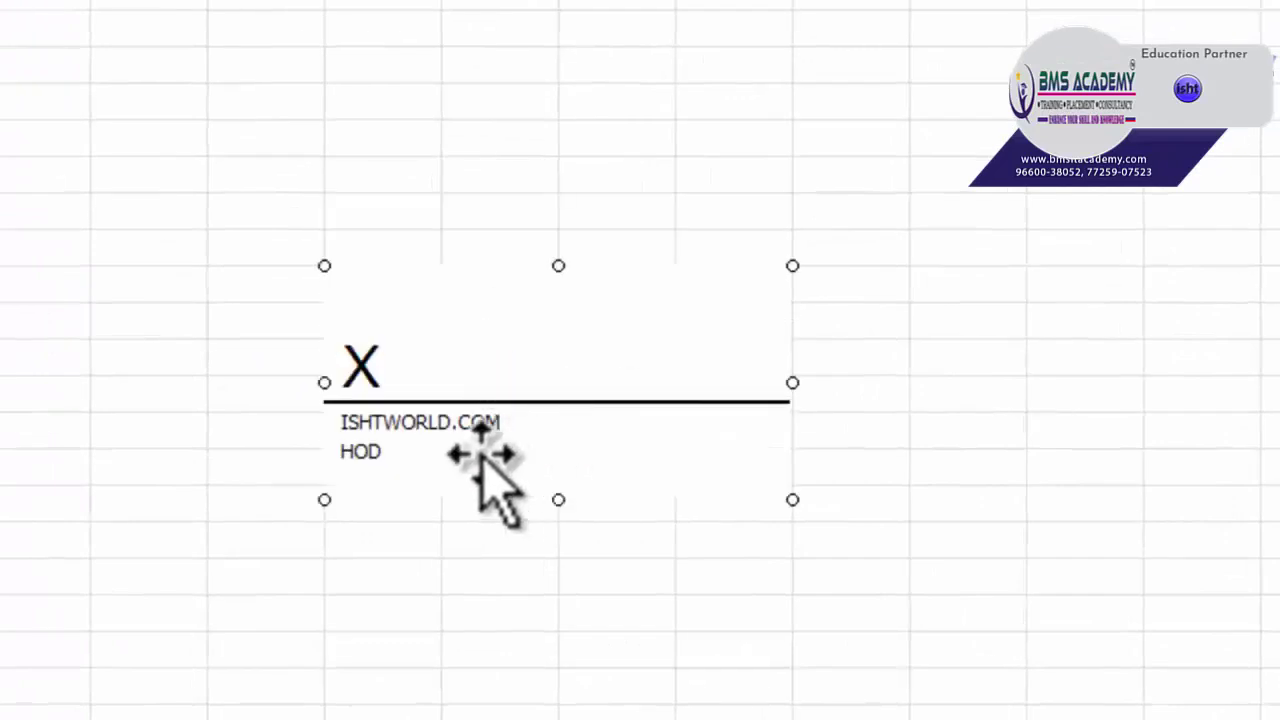
drag(537, 380, 62, 604)
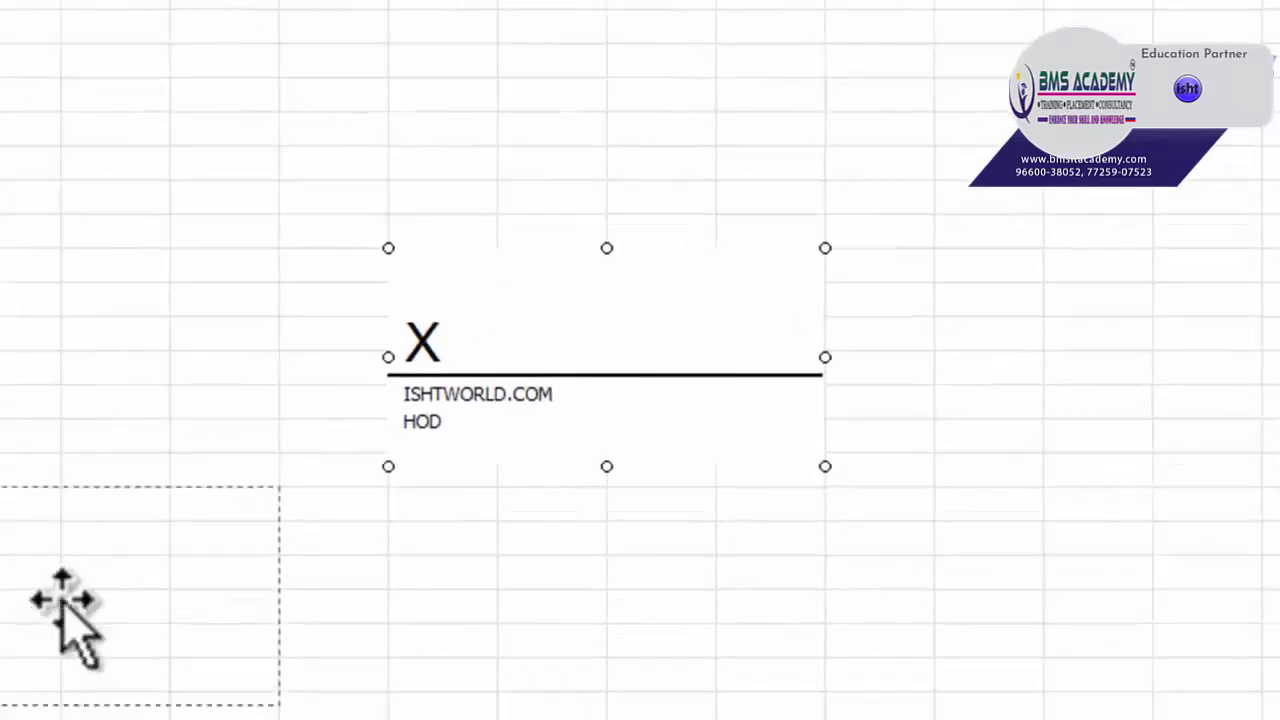
mouse_move(280, 20)
mouse_down()
mouse_move(286, 209)
mouse_move(470, 278)
mouse_up()
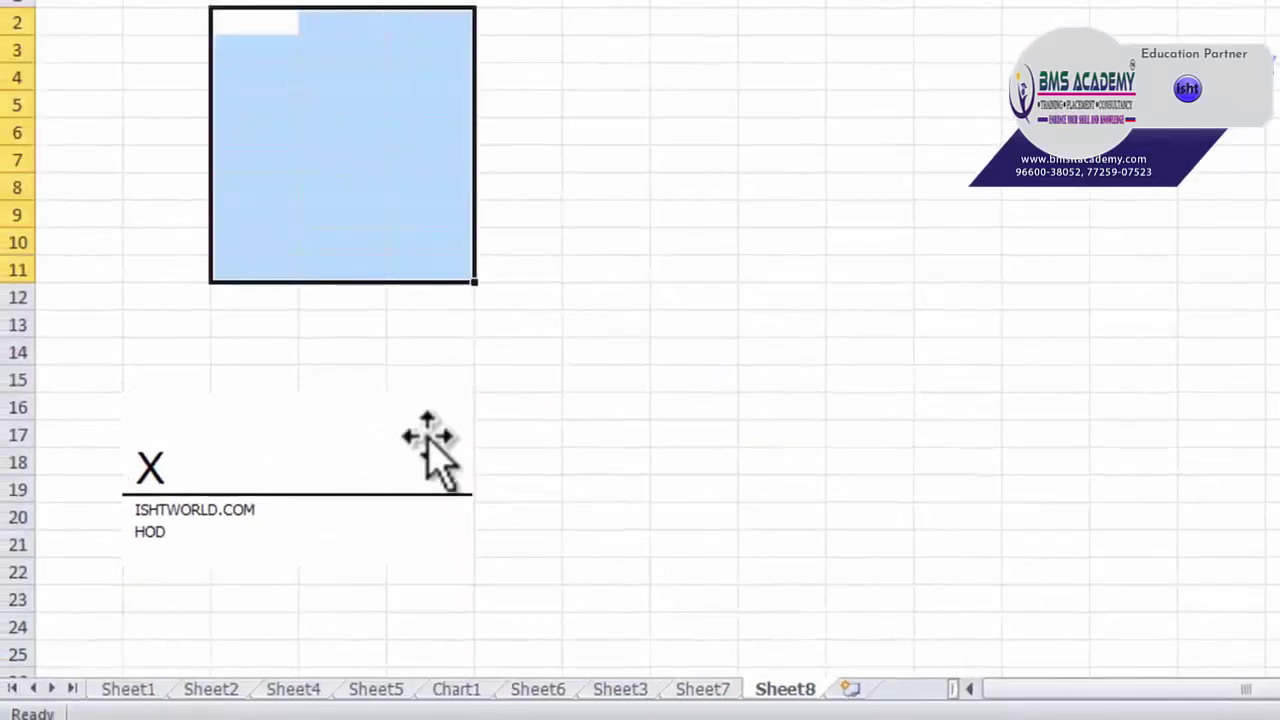
click(306, 455)
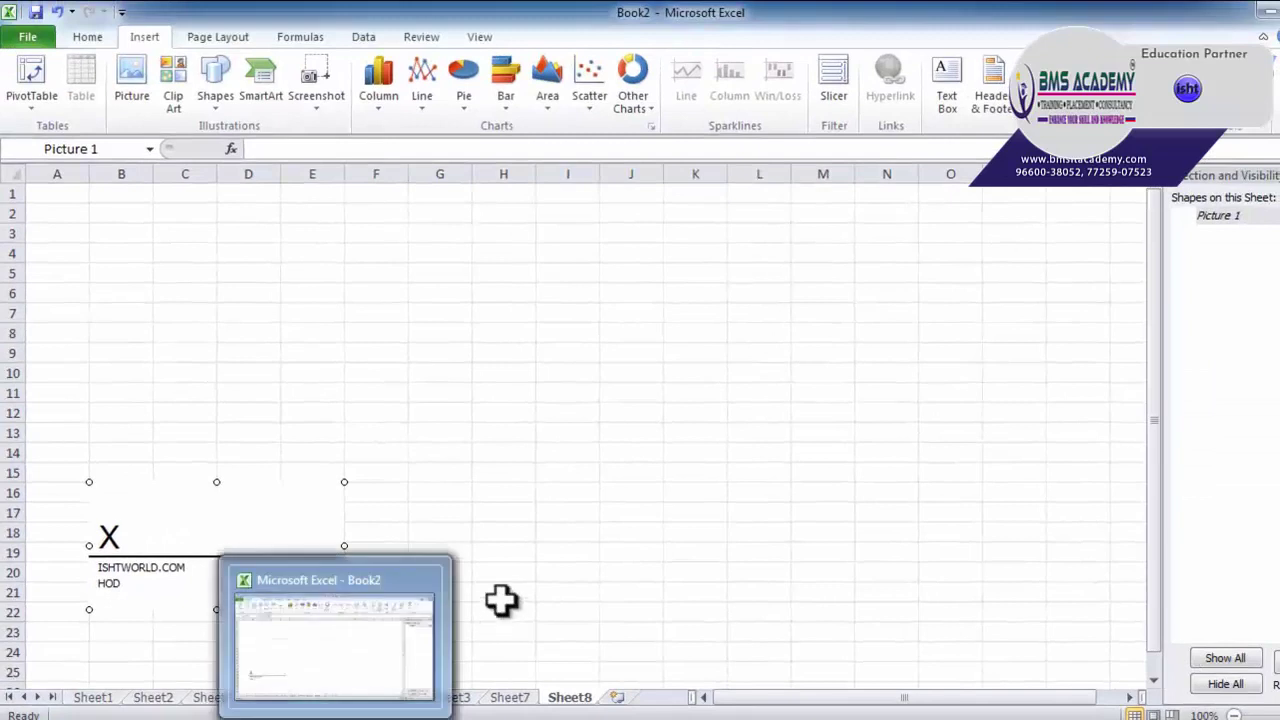
click(540, 510)
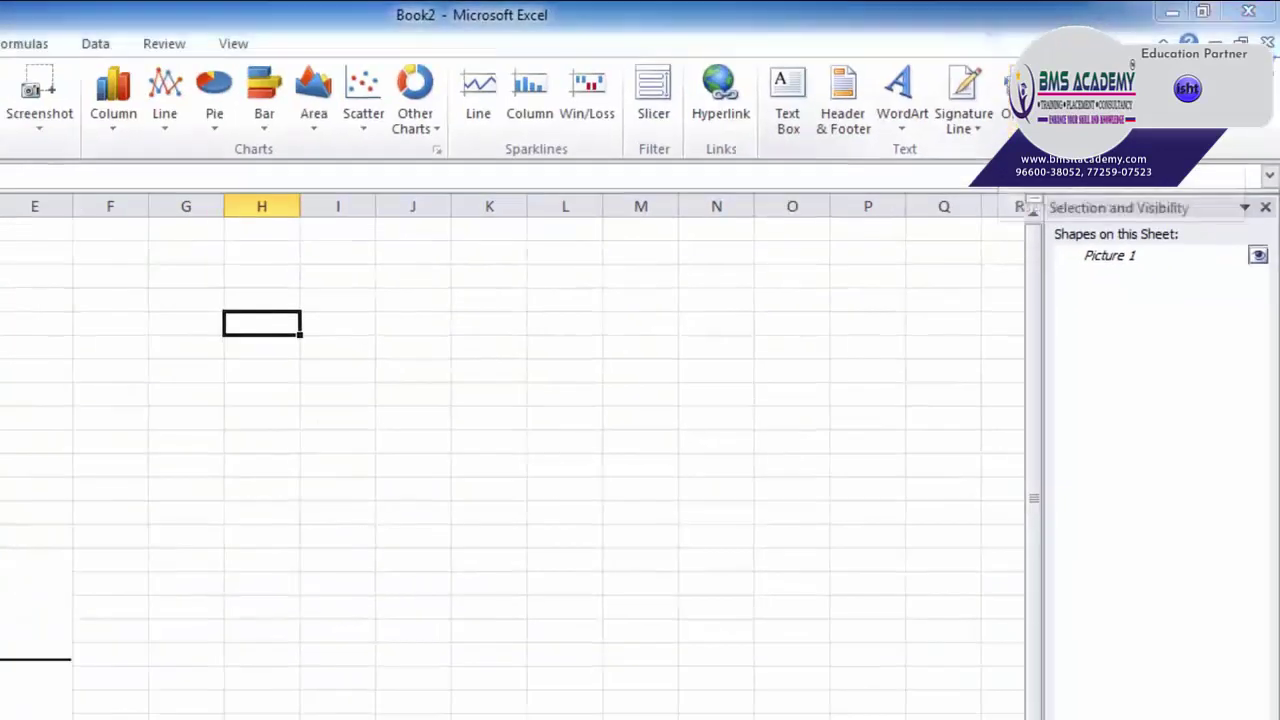
- In the Insert Object dialog, choose Microsoft Word Document as the new object type
click(1015, 105)
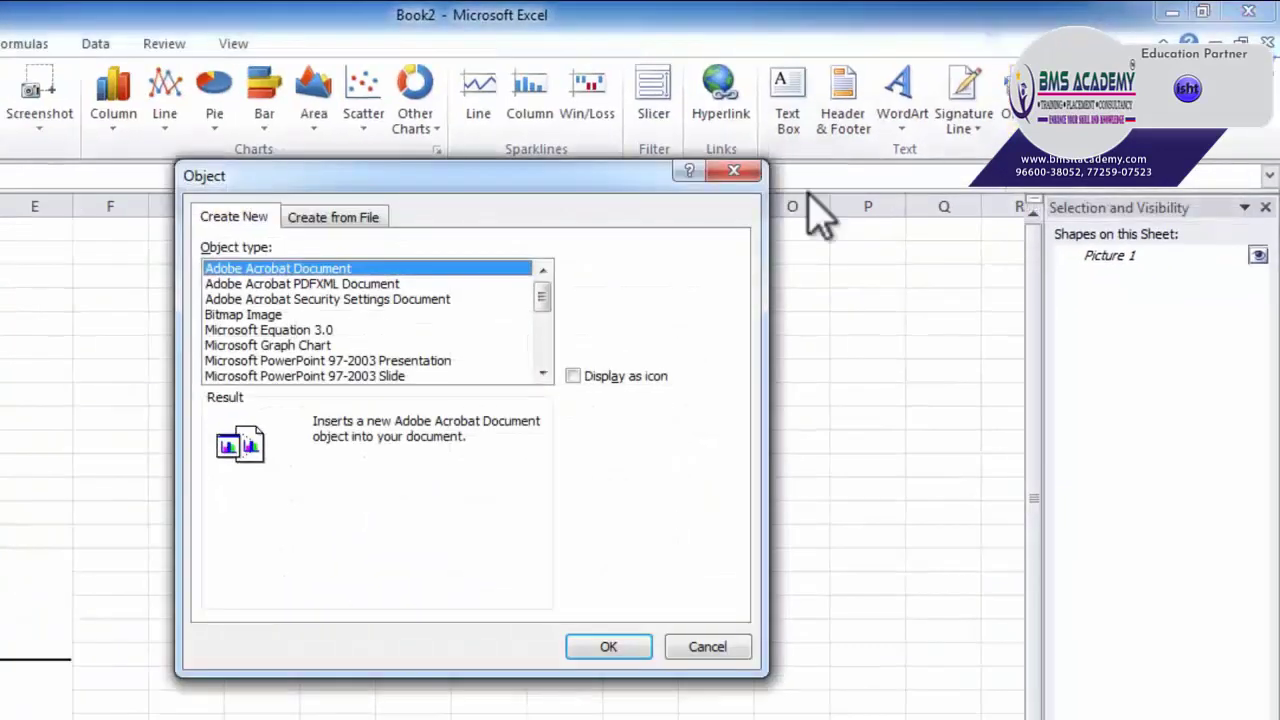
click(322, 298)
scroll(325, 330, down, 2)
scroll(325, 320, down, 1)
scroll(329, 355, down, 1)
scroll(329, 360, up, 2)
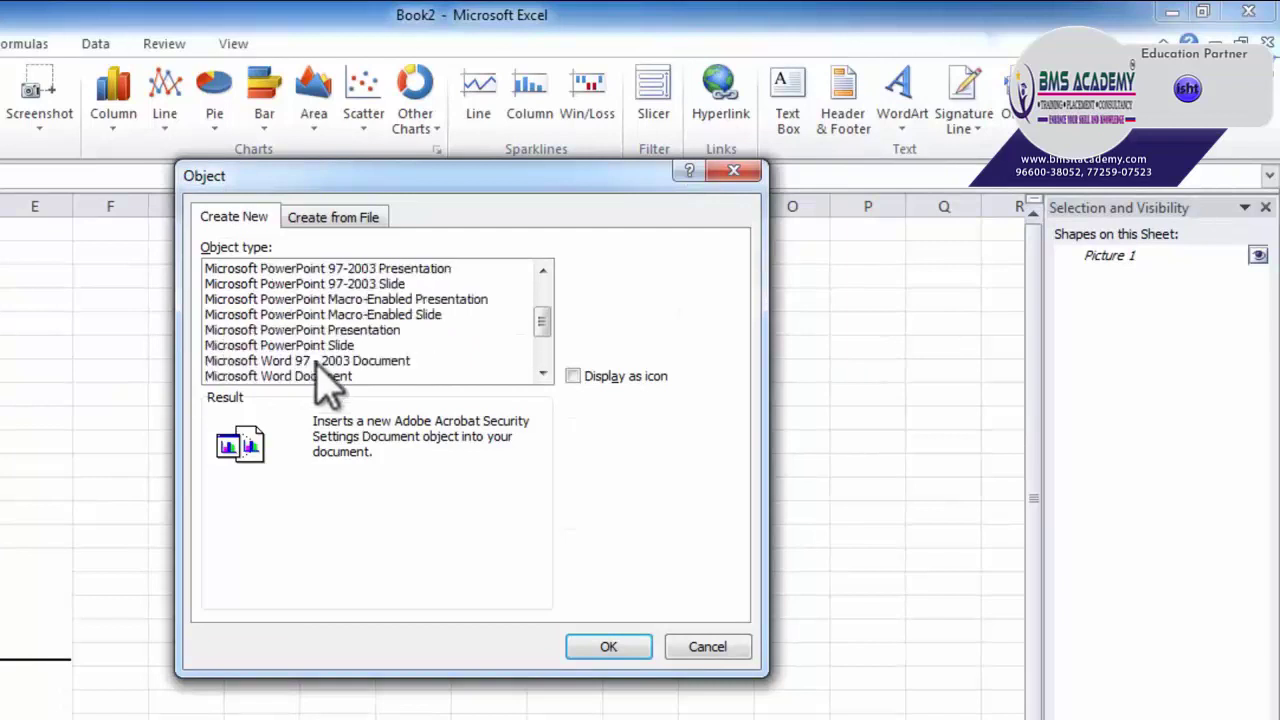
scroll(329, 360, up, 1)
scroll(355, 320, down, 2)
scroll(352, 345, down, 1)
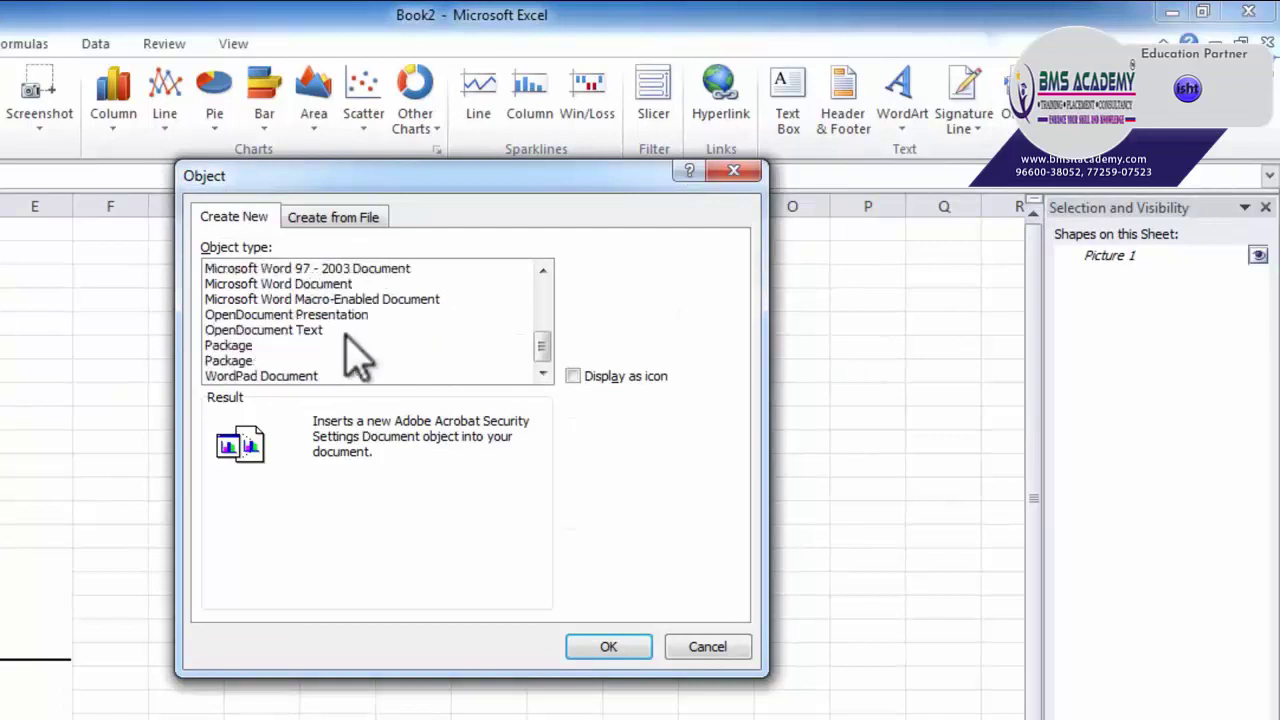
scroll(345, 350, up, 1)
click(320, 330)
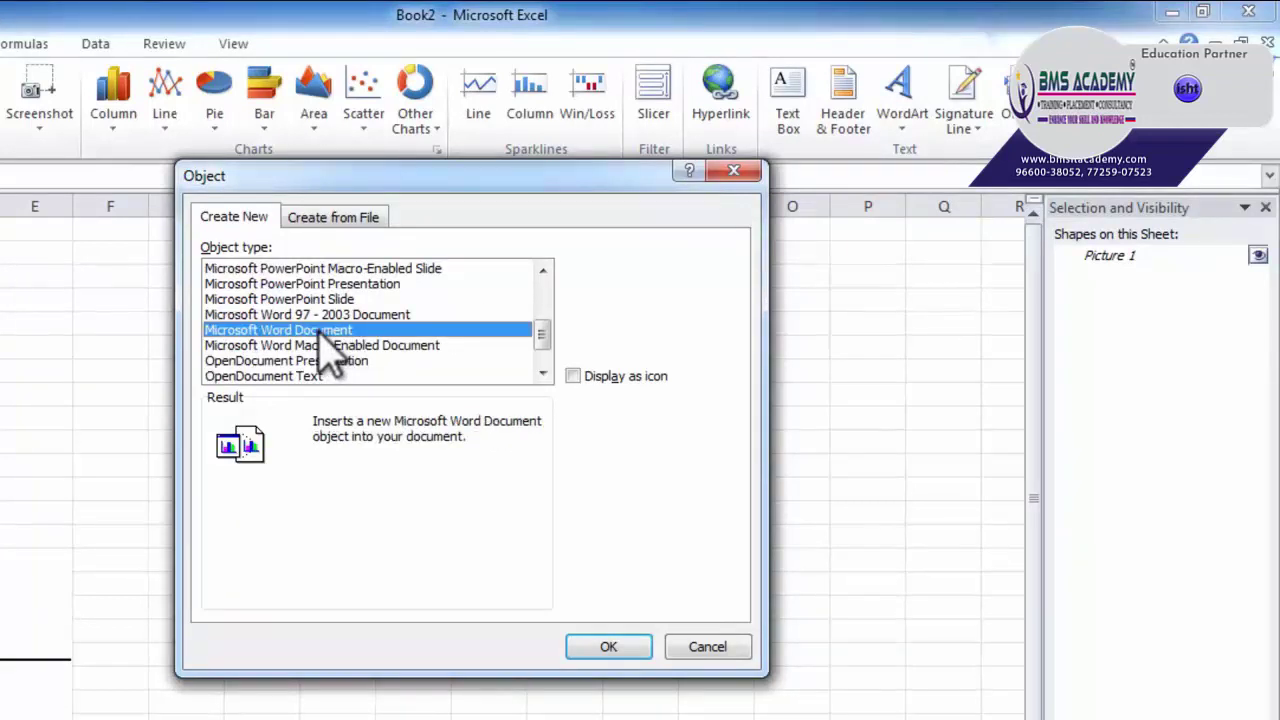
- Embed a Word document with THIS IS WORD PART styled as Heading 1, then return to Excel
click(608, 646)
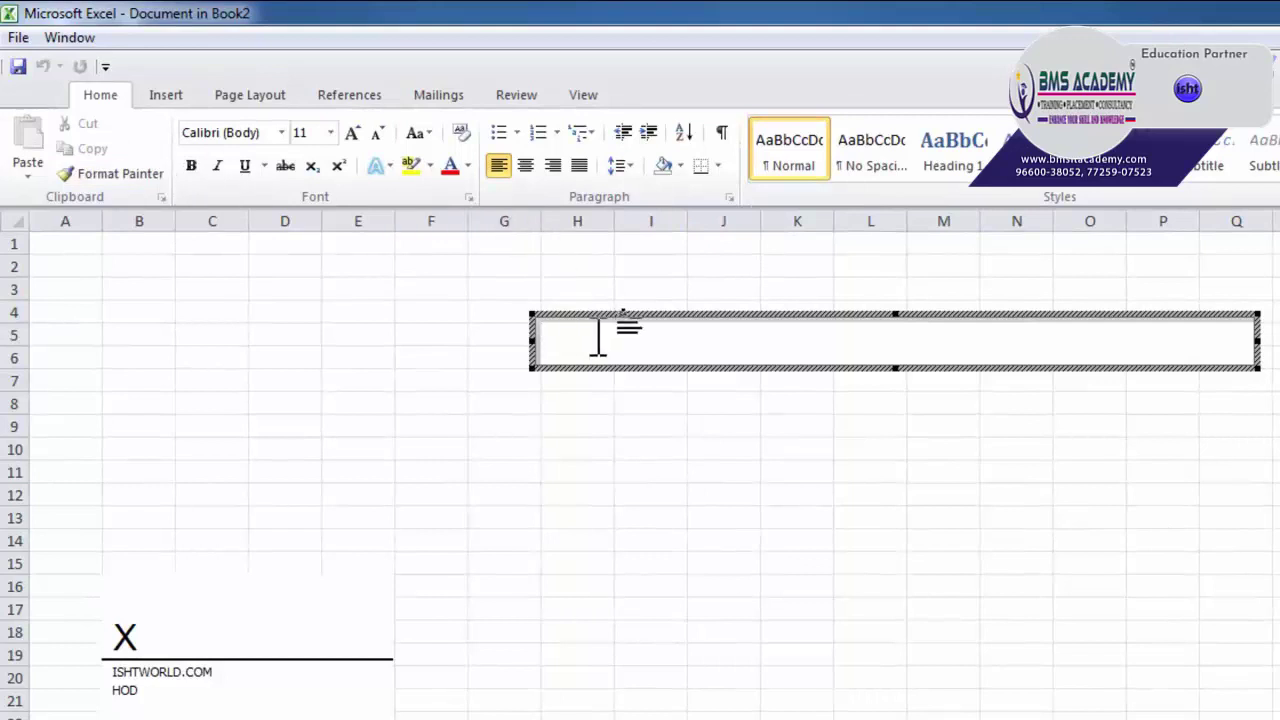
text(THIS IS WORD PART)
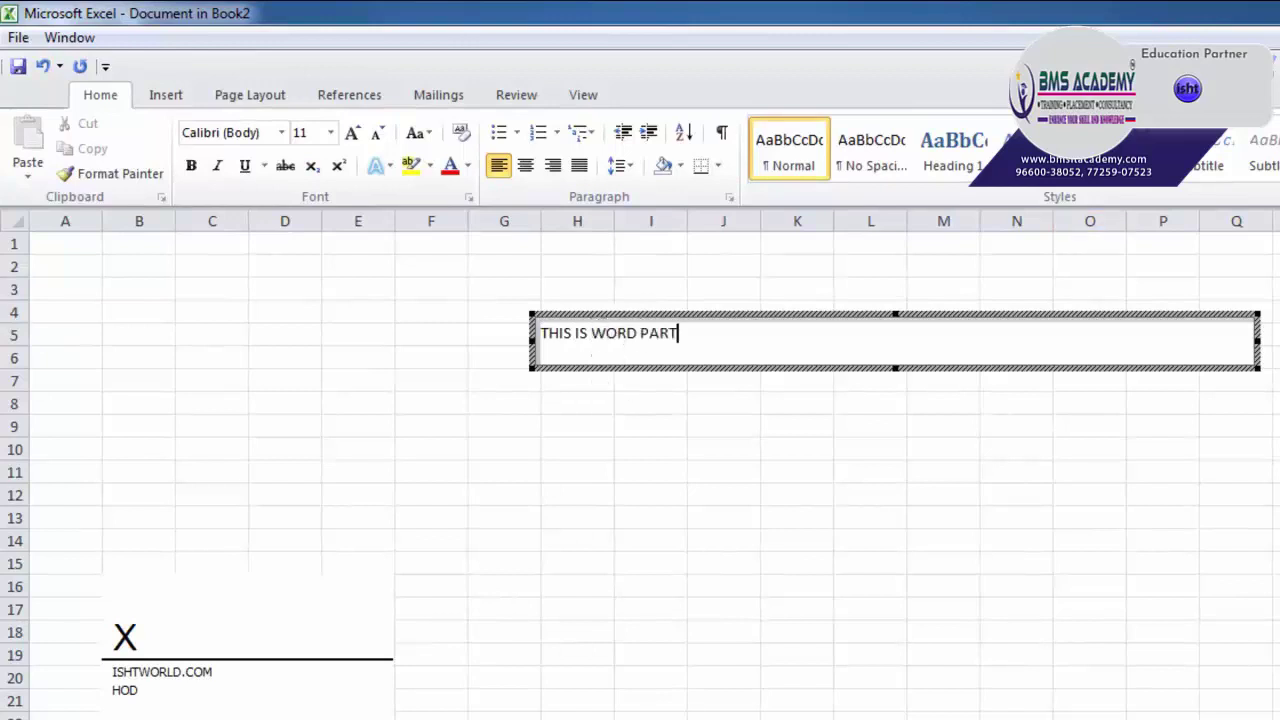
click(965, 155)
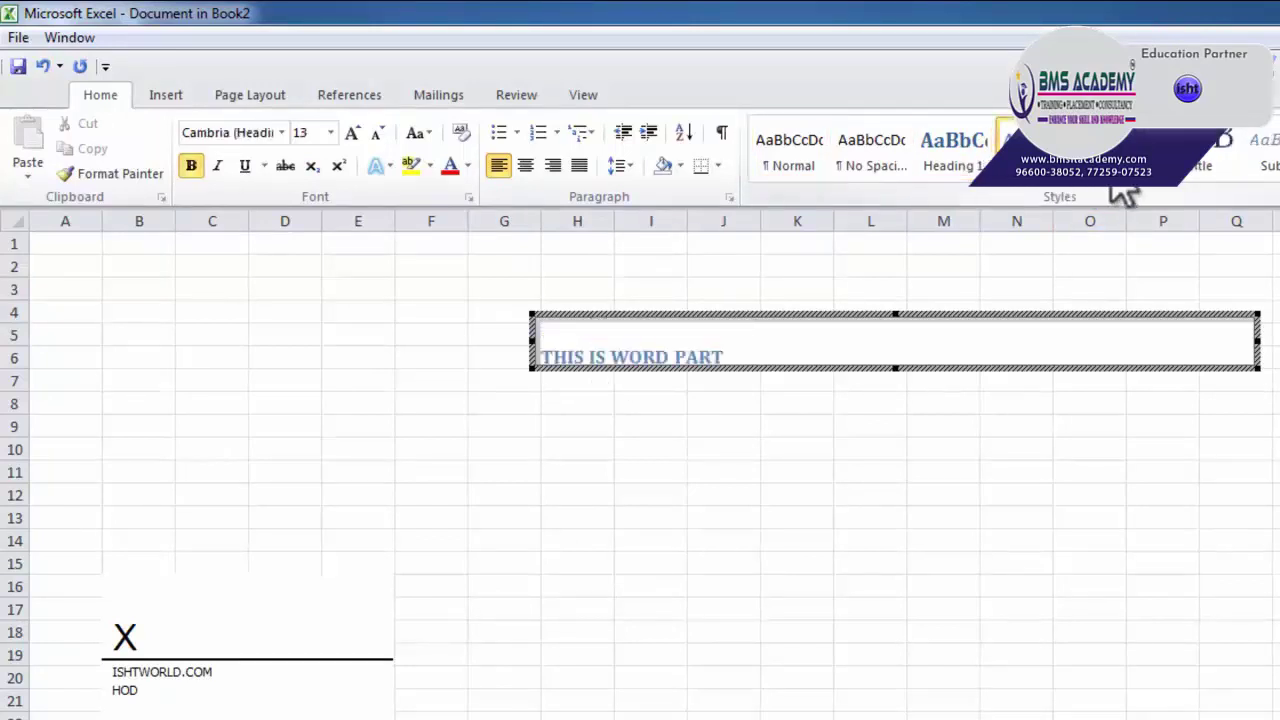
click(985, 165)
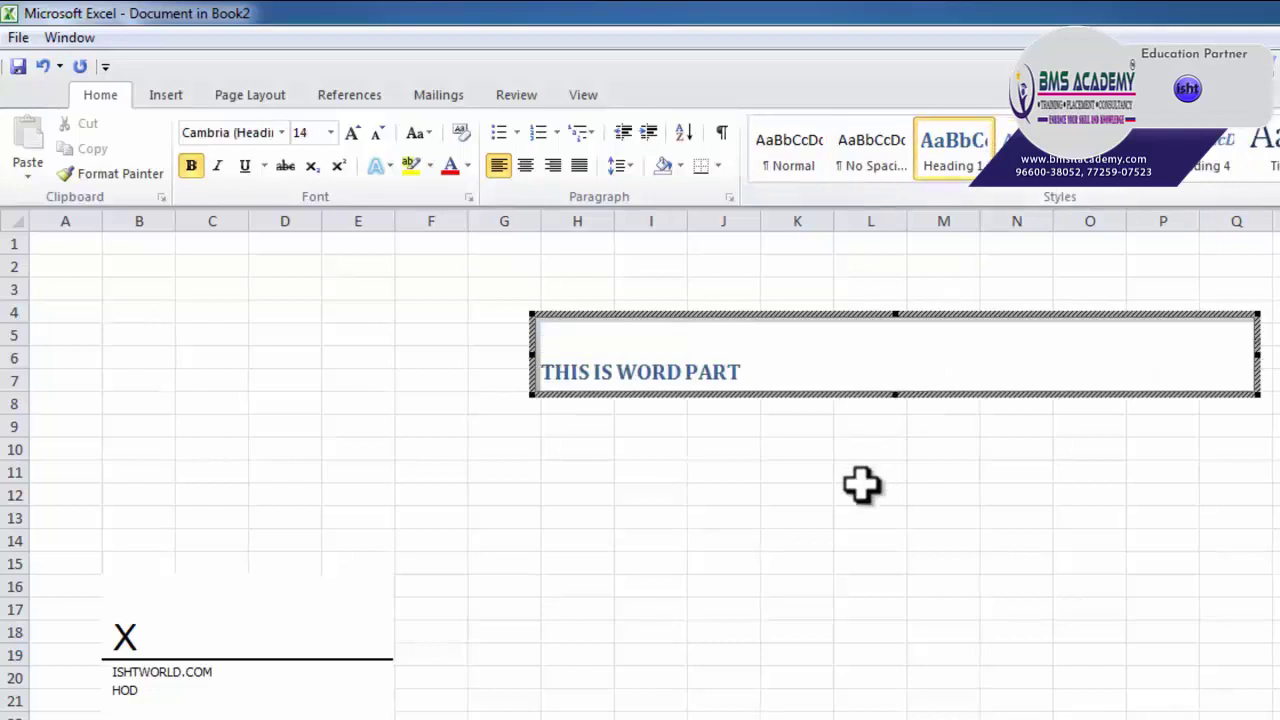
click(820, 452)
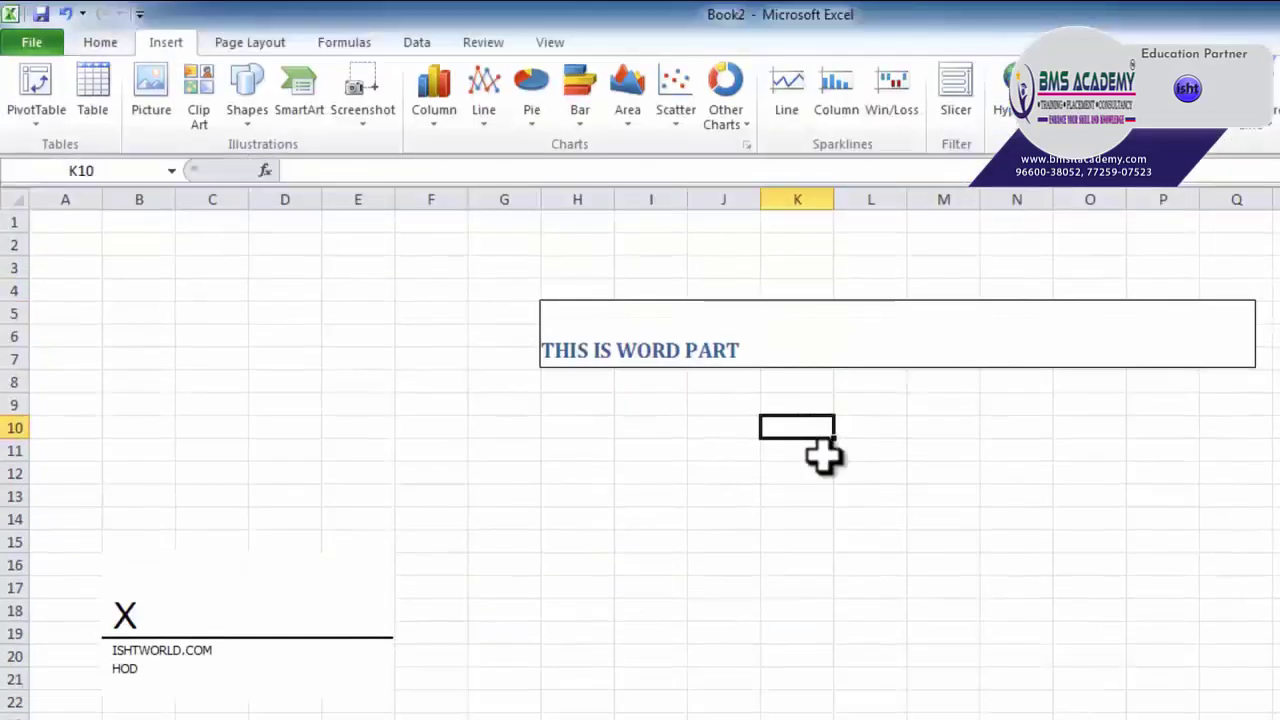
double_click(813, 334)
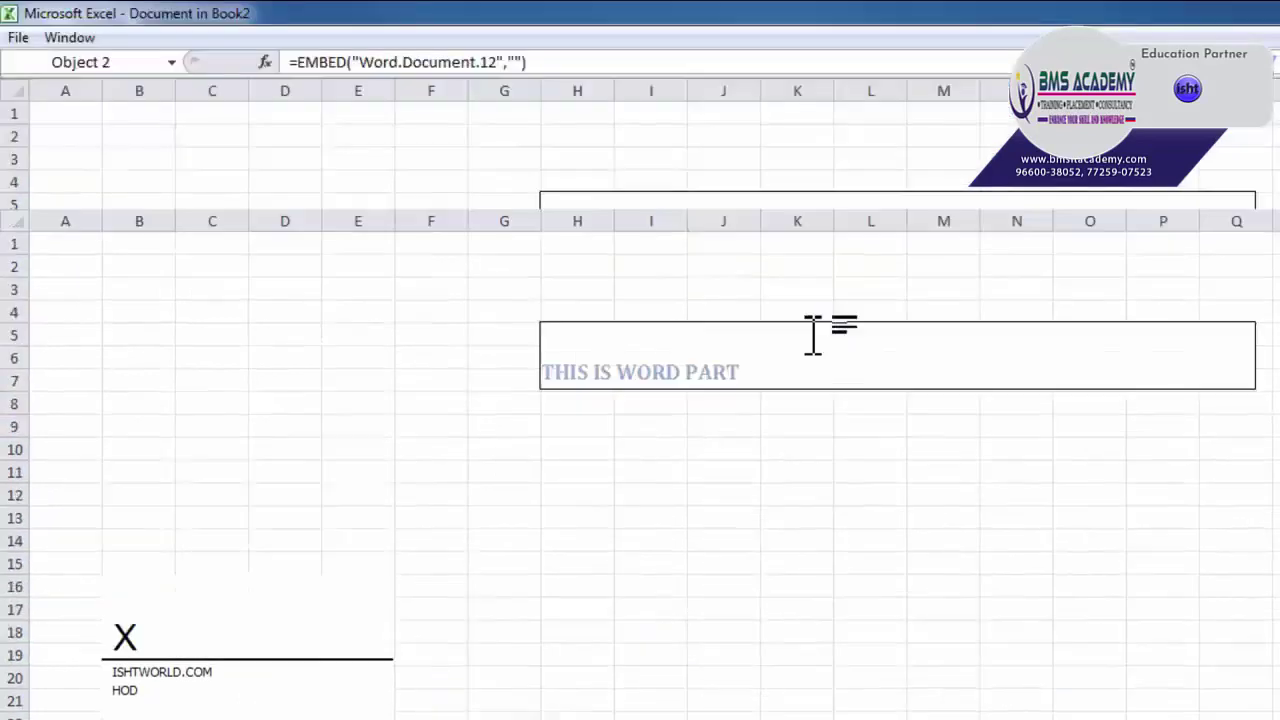
click(783, 517)
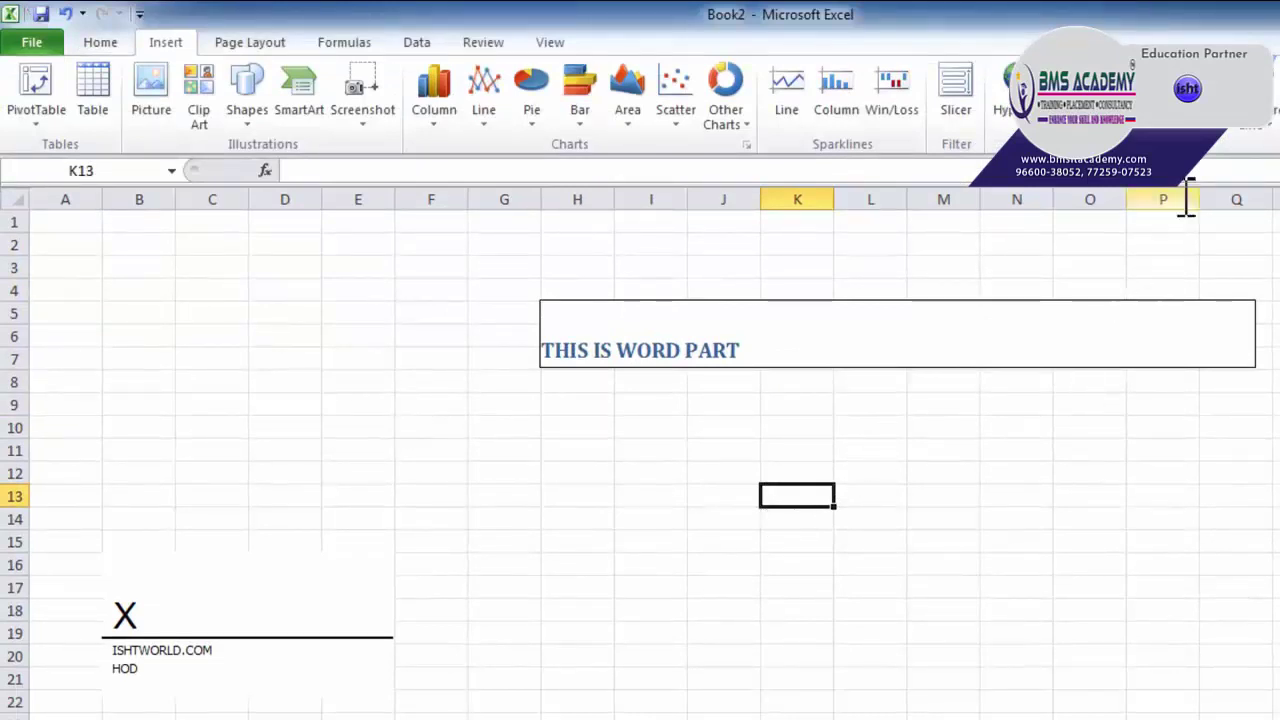
- Insert the built-in Binomial Theorem equation near cell G12
click(500, 472)
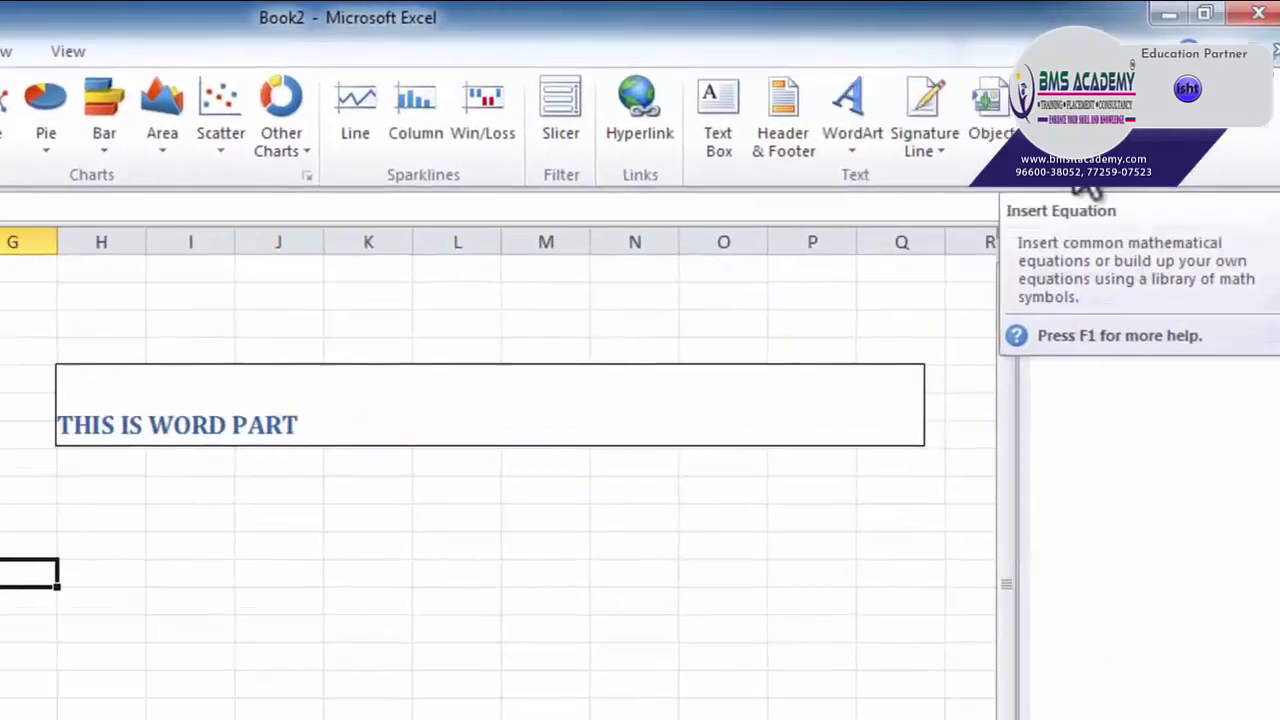
click(1278, 120)
click(966, 395)
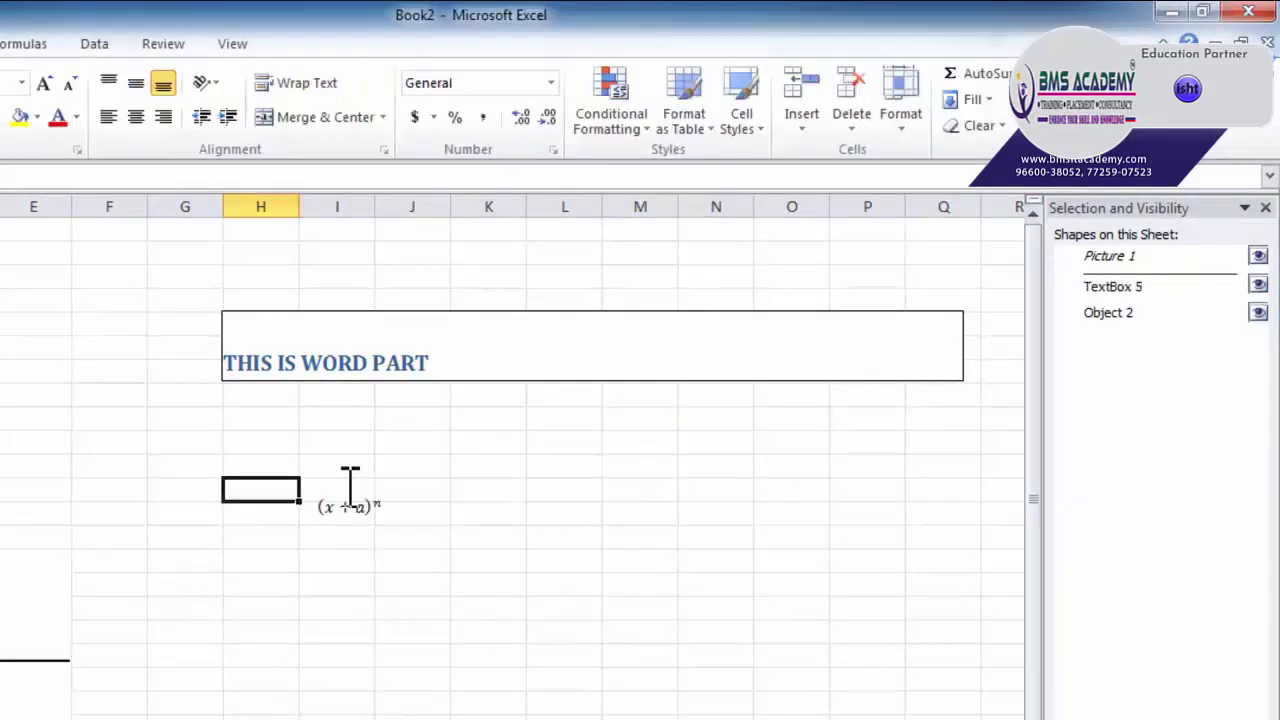
- Enlarge the equation box so the whole binomial formula is visible
click(334, 522)
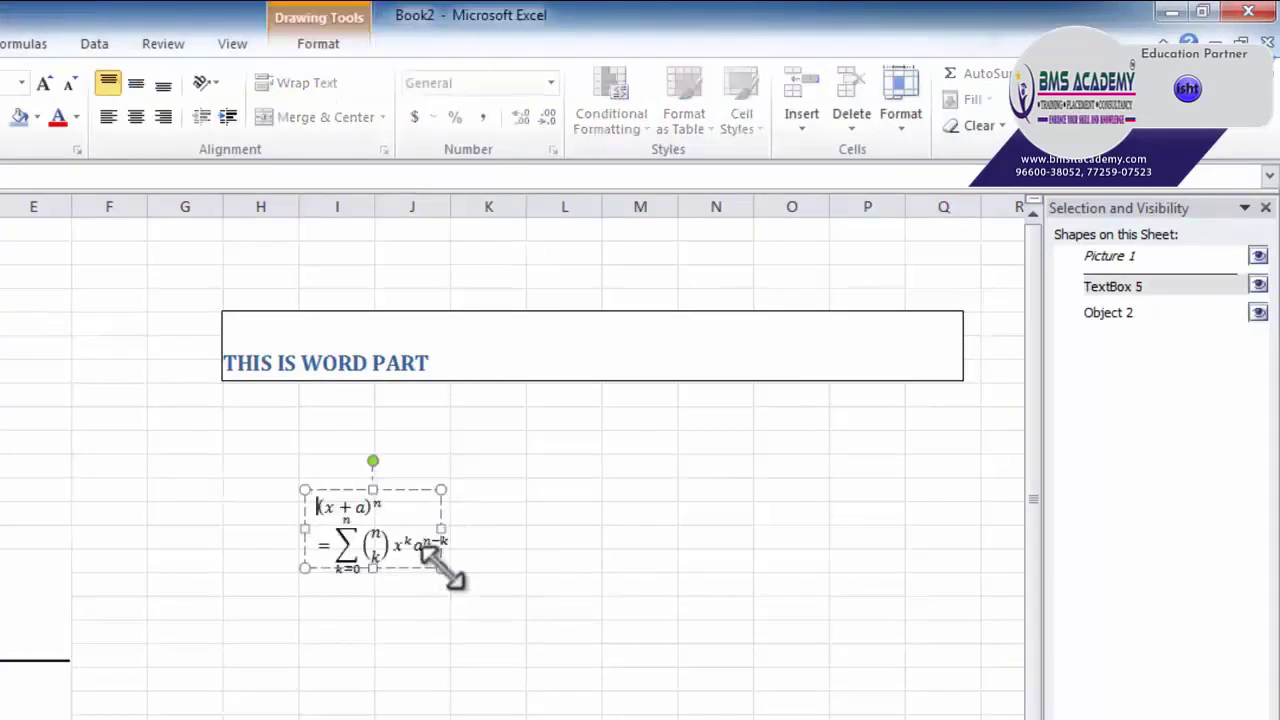
drag(441, 568, 700, 616)
click(495, 420)
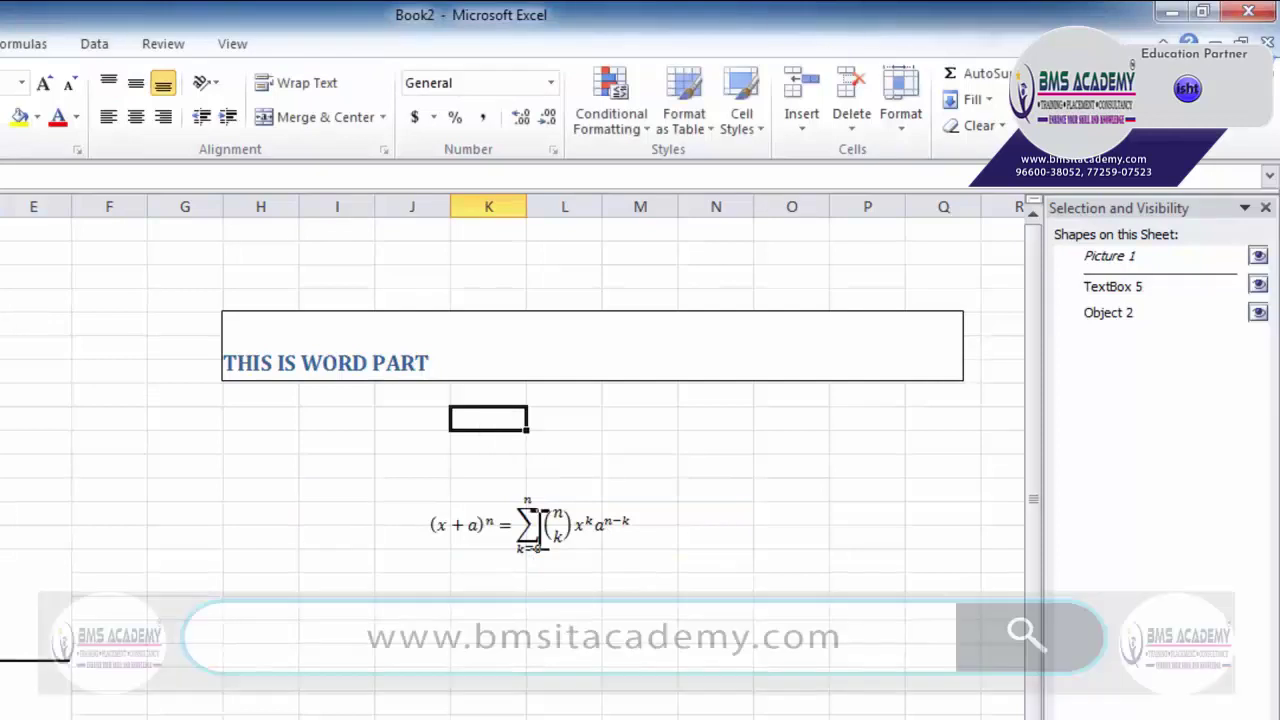
click(740, 585)
click(690, 545)
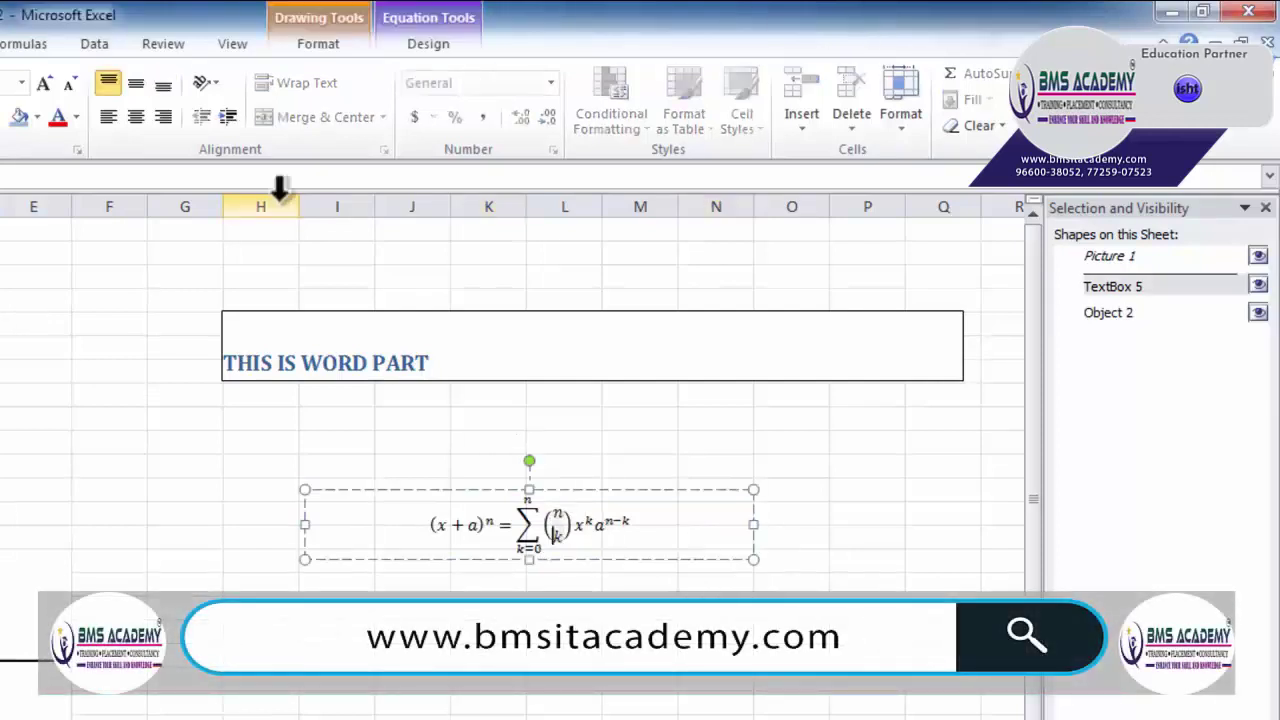
click(5, 43)
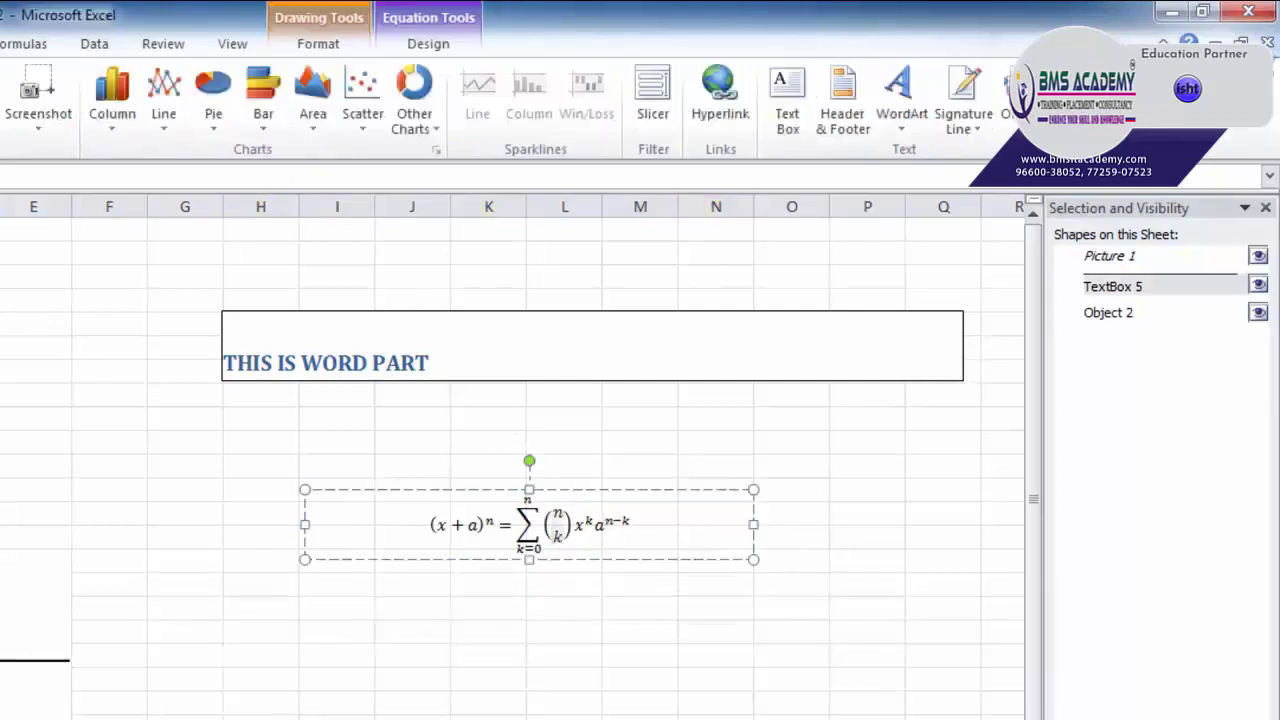
- Insert the black circled digit 6 (❻) symbol into an empty cell below the equation
click(337, 655)
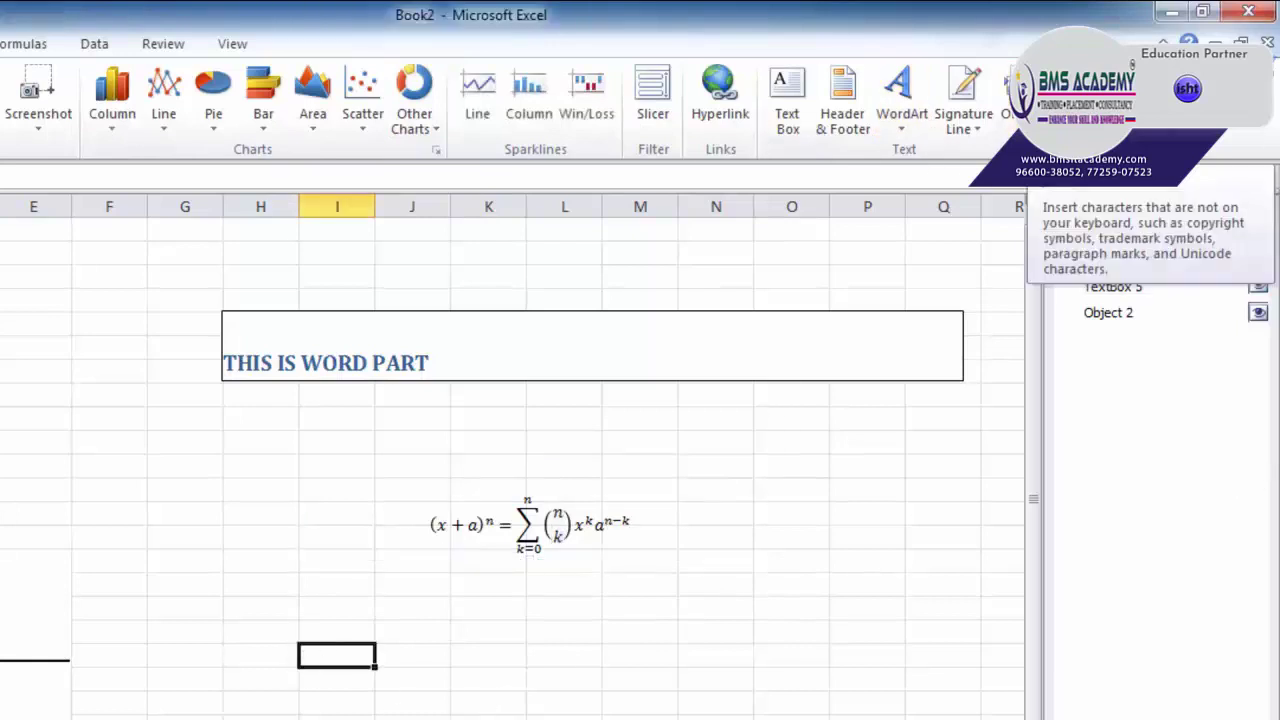
click(1130, 100)
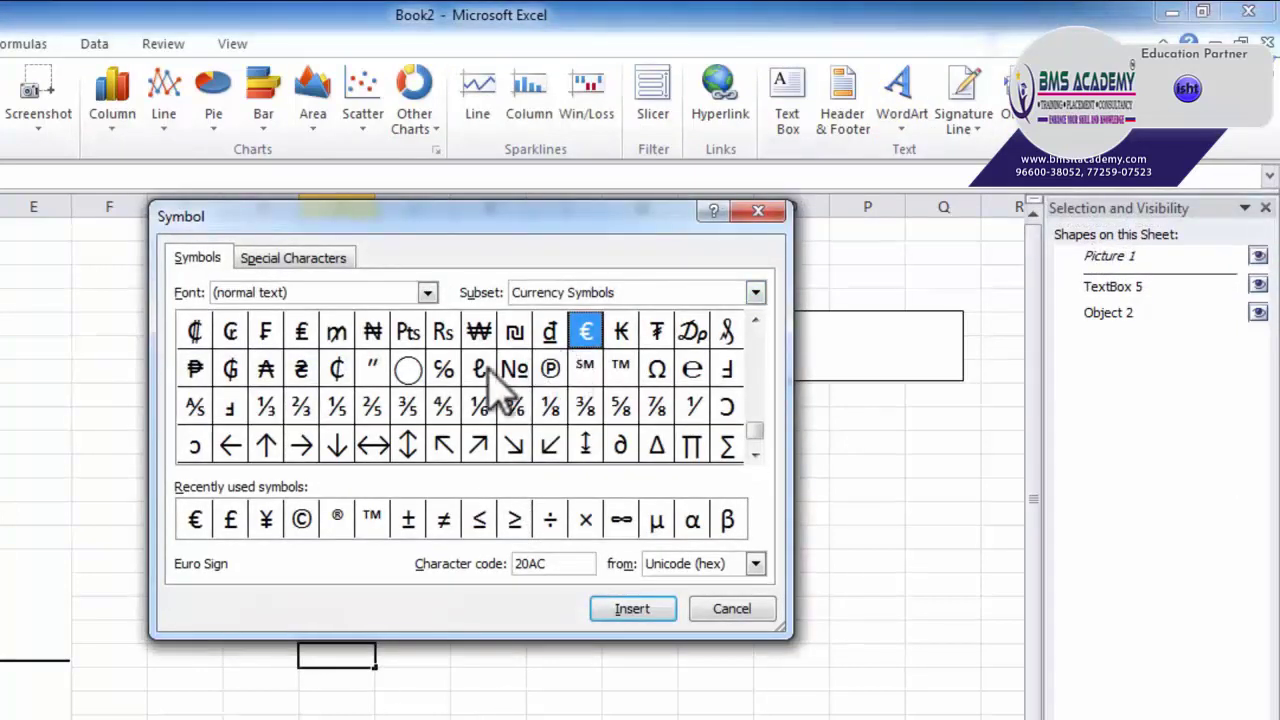
click(265, 369)
click(408, 369)
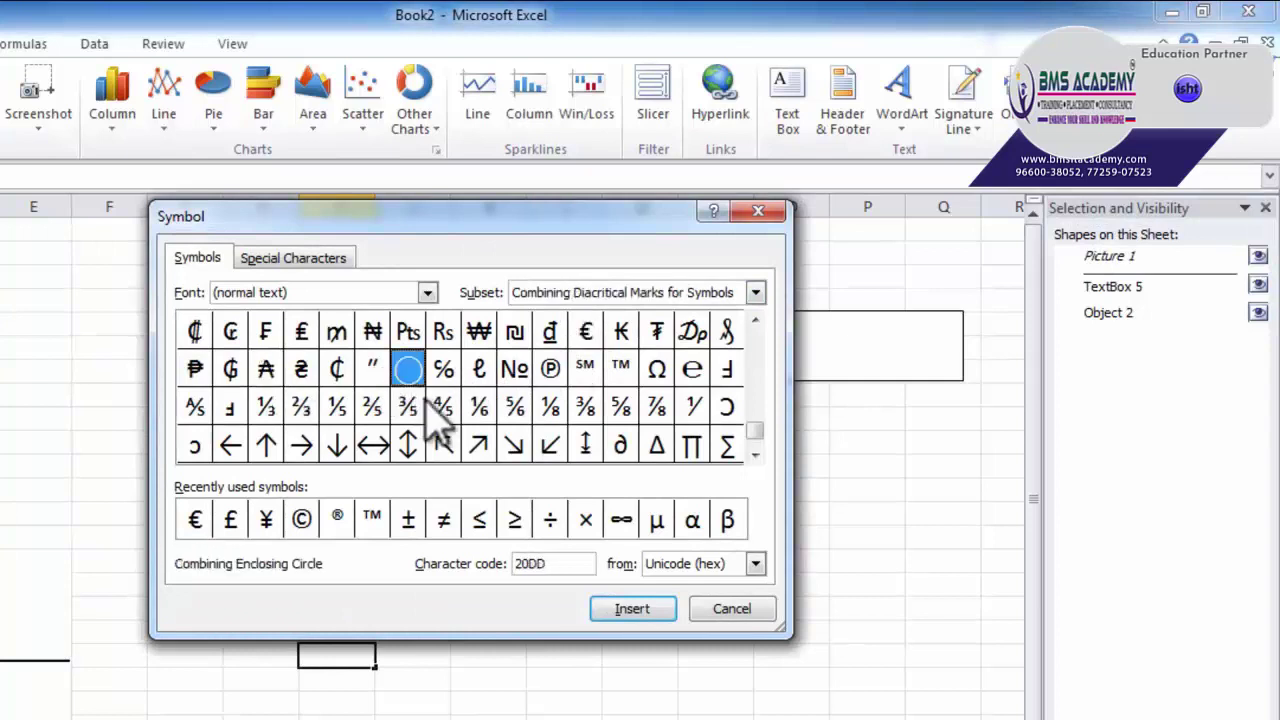
click(408, 406)
click(337, 406)
click(408, 406)
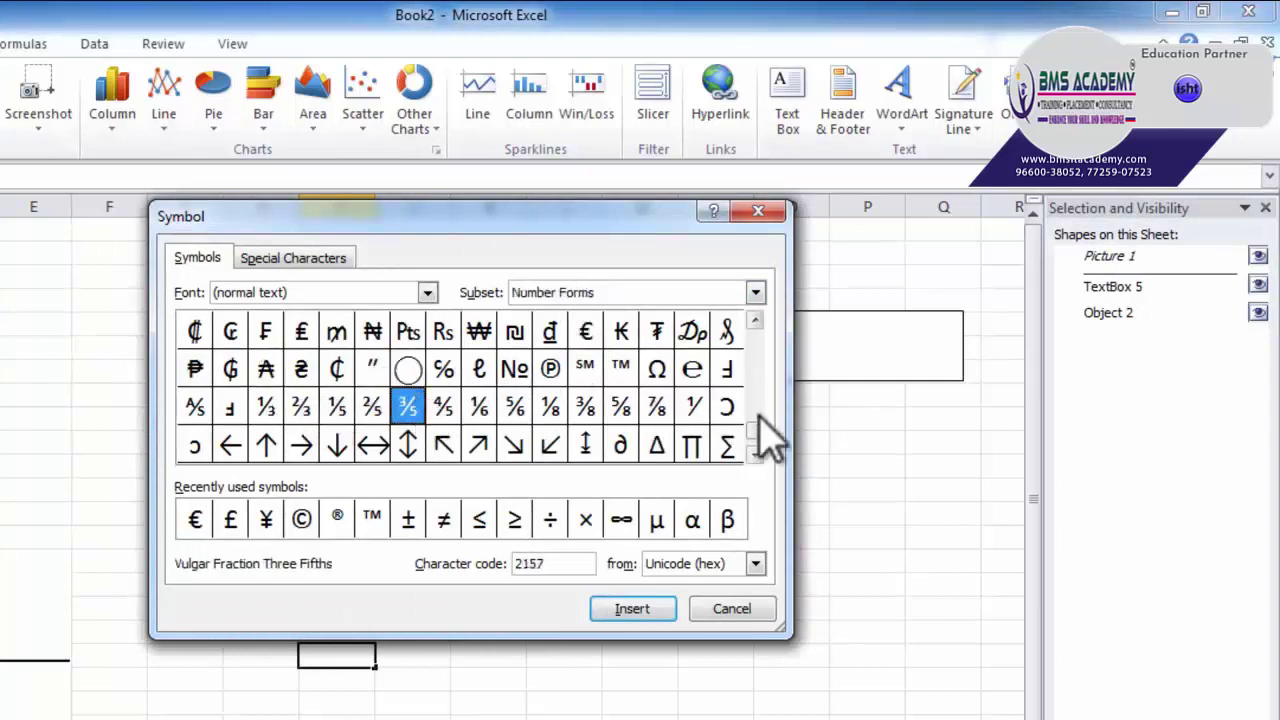
mouse_move(758, 430)
mouse_down()
mouse_move(758, 338)
mouse_move(755, 435)
mouse_up()
click(338, 369)
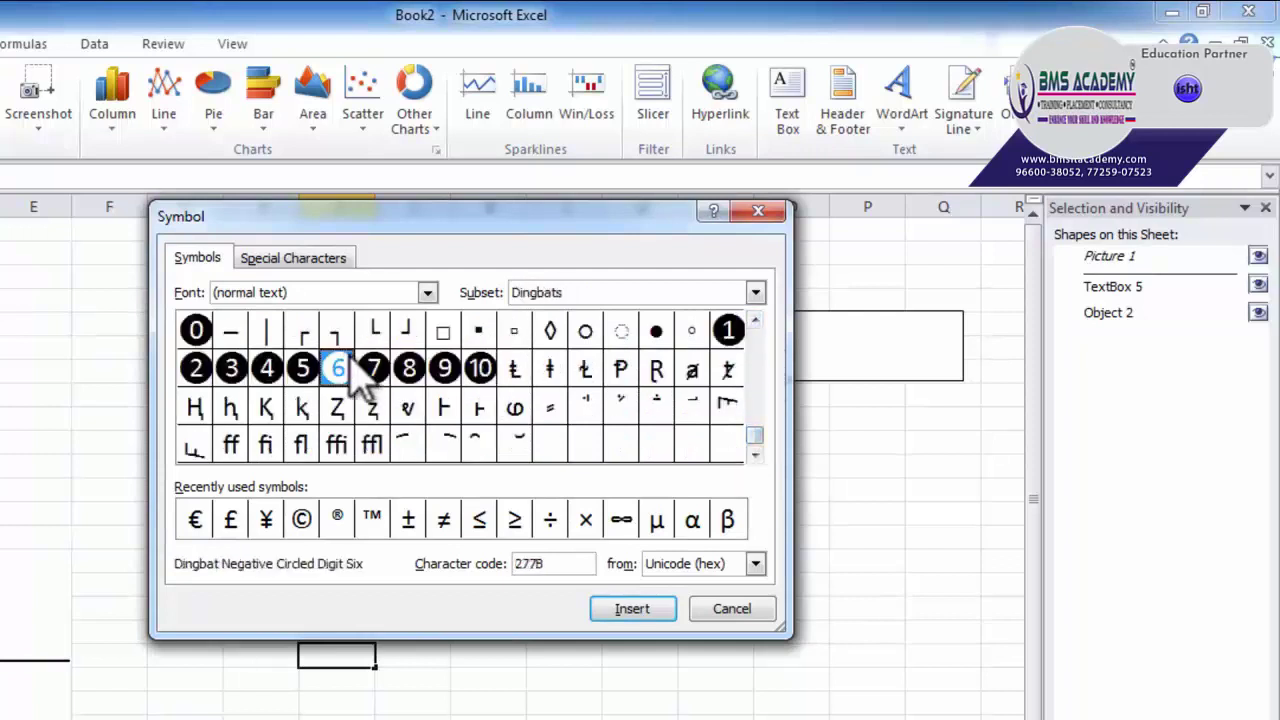
click(641, 609)
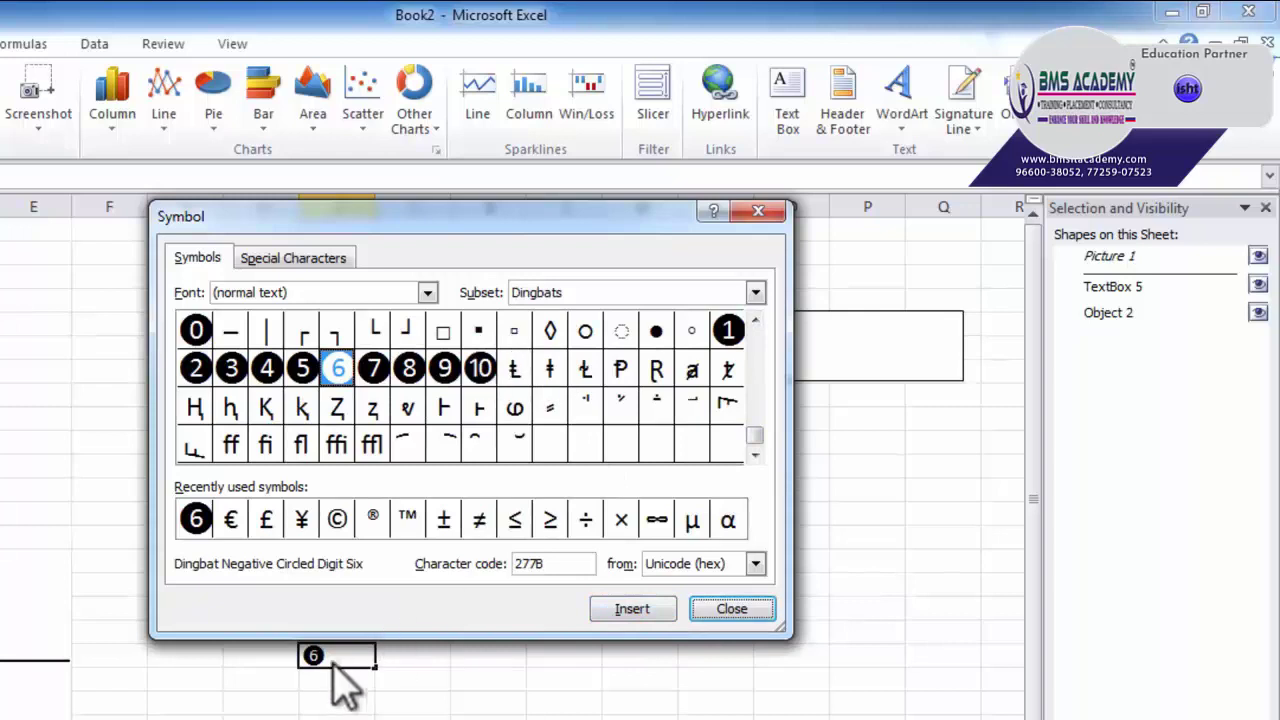
- Insert the Wingdings Om symbol (code 92) after the ❻ and close the Symbol dialog
click(426, 293)
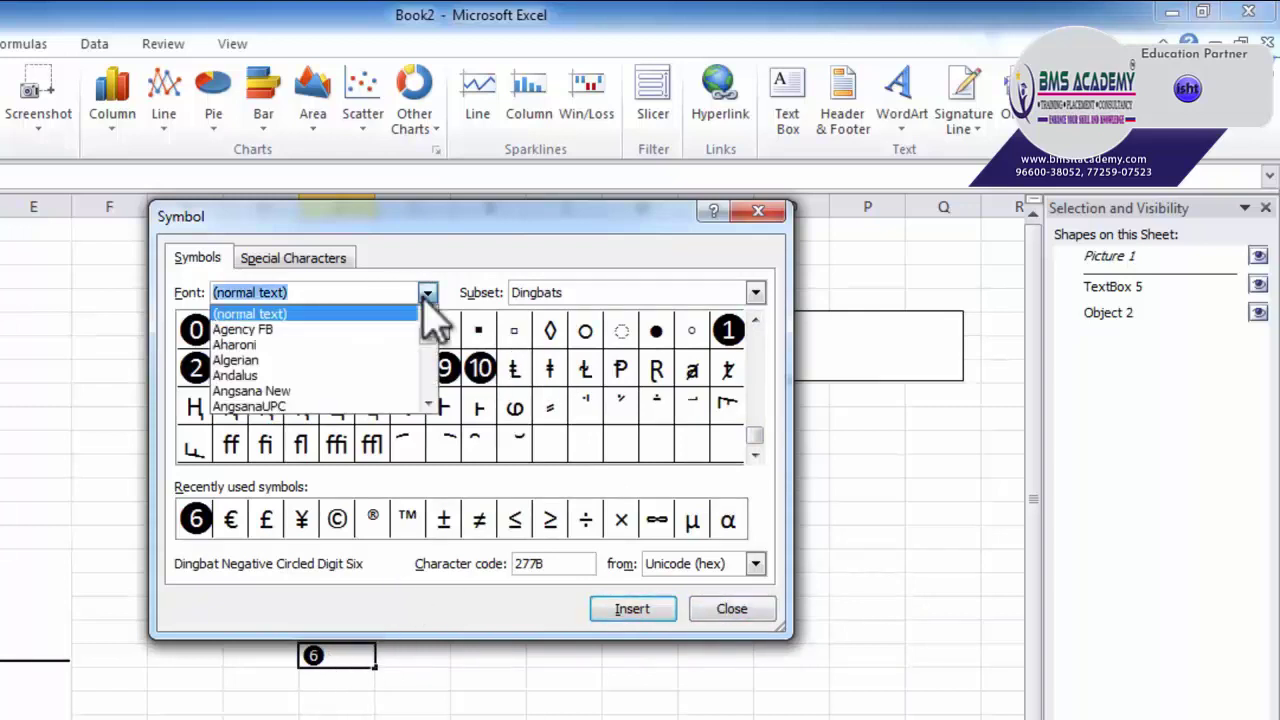
drag(428, 332, 430, 427)
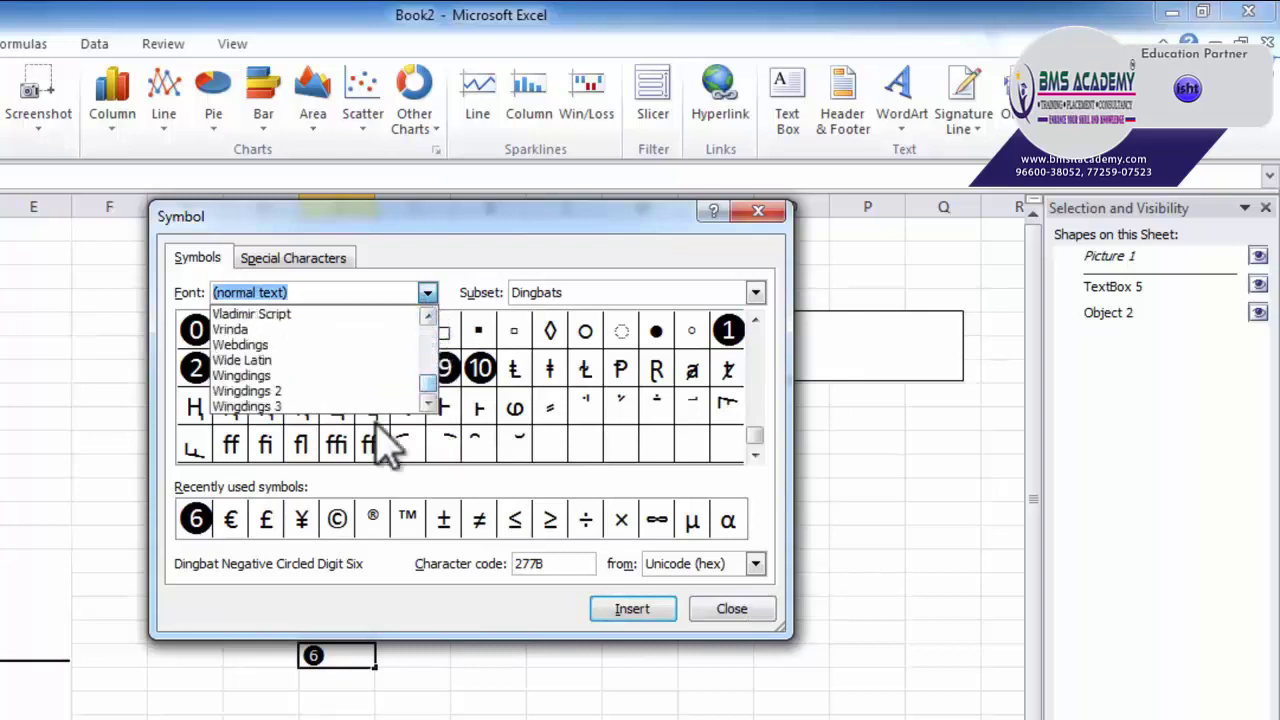
click(262, 391)
click(427, 293)
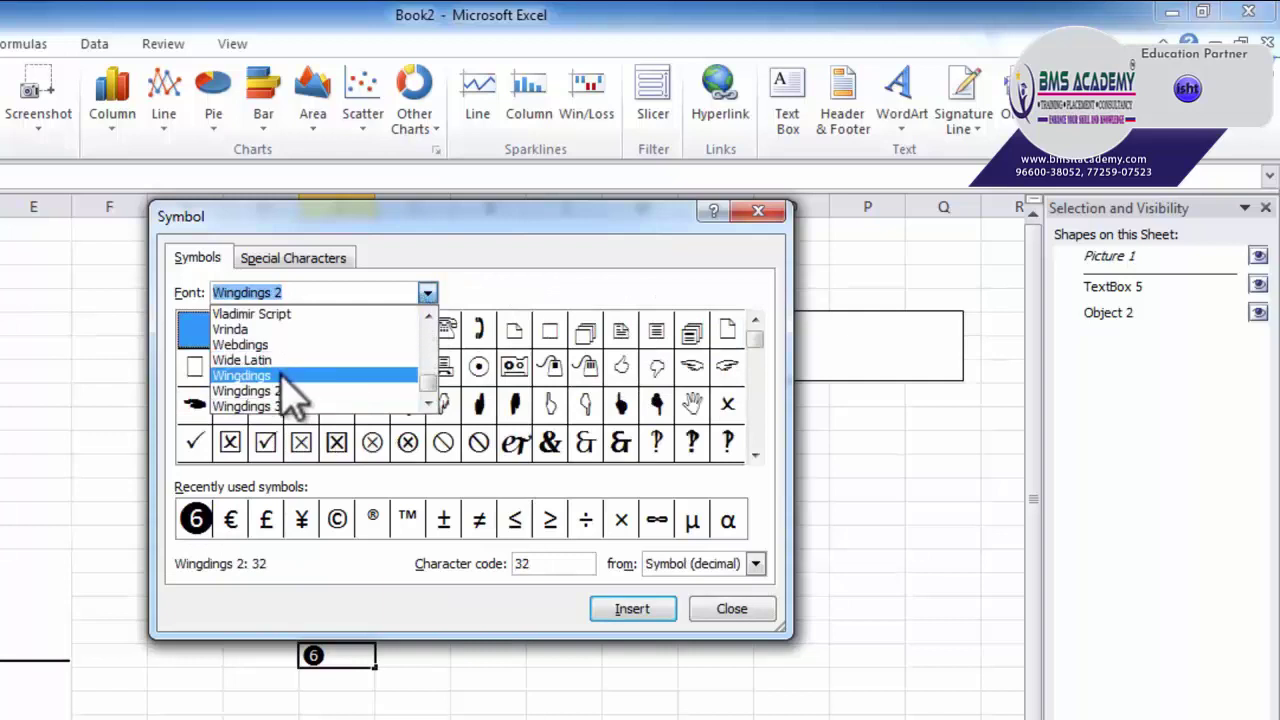
click(278, 374)
click(427, 293)
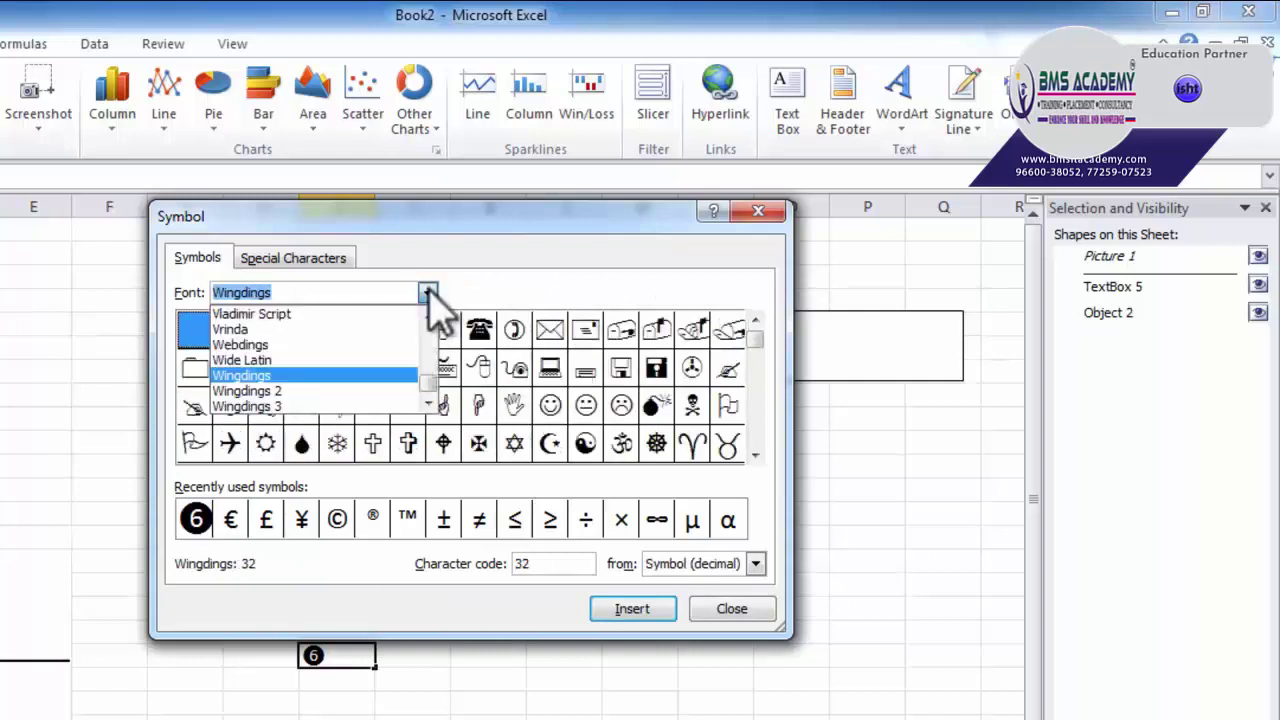
click(292, 343)
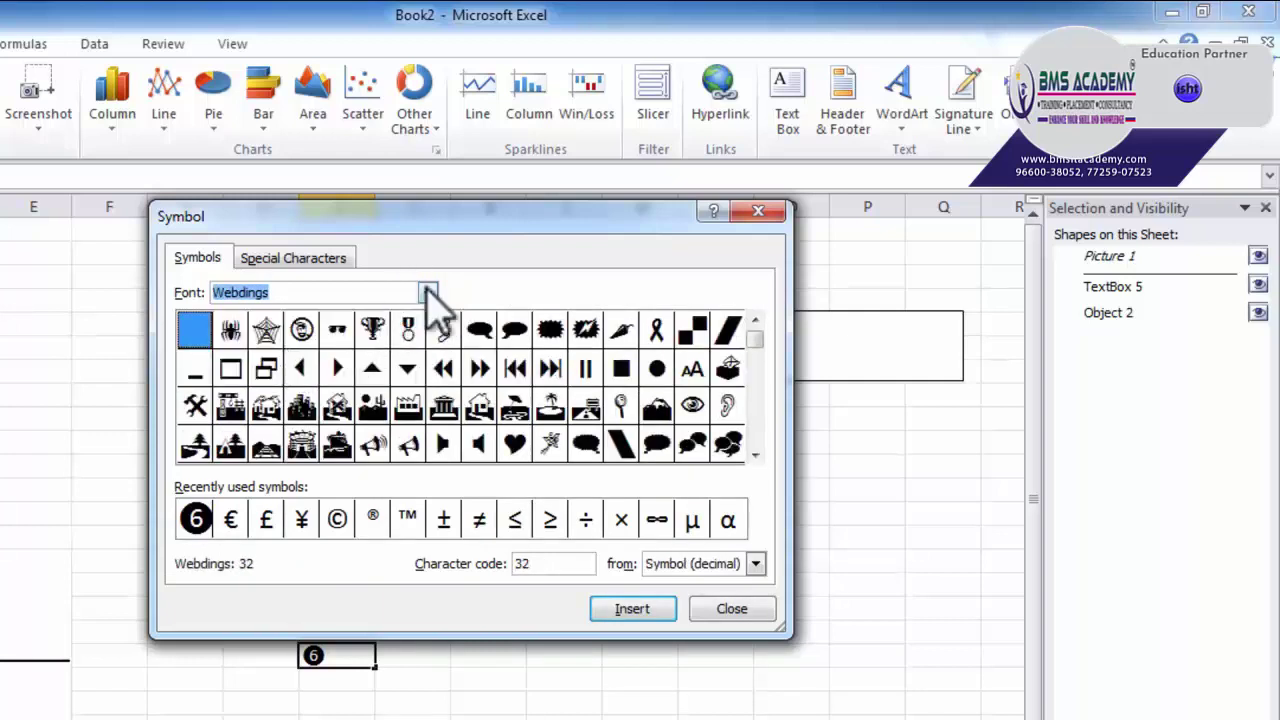
click(427, 293)
click(269, 376)
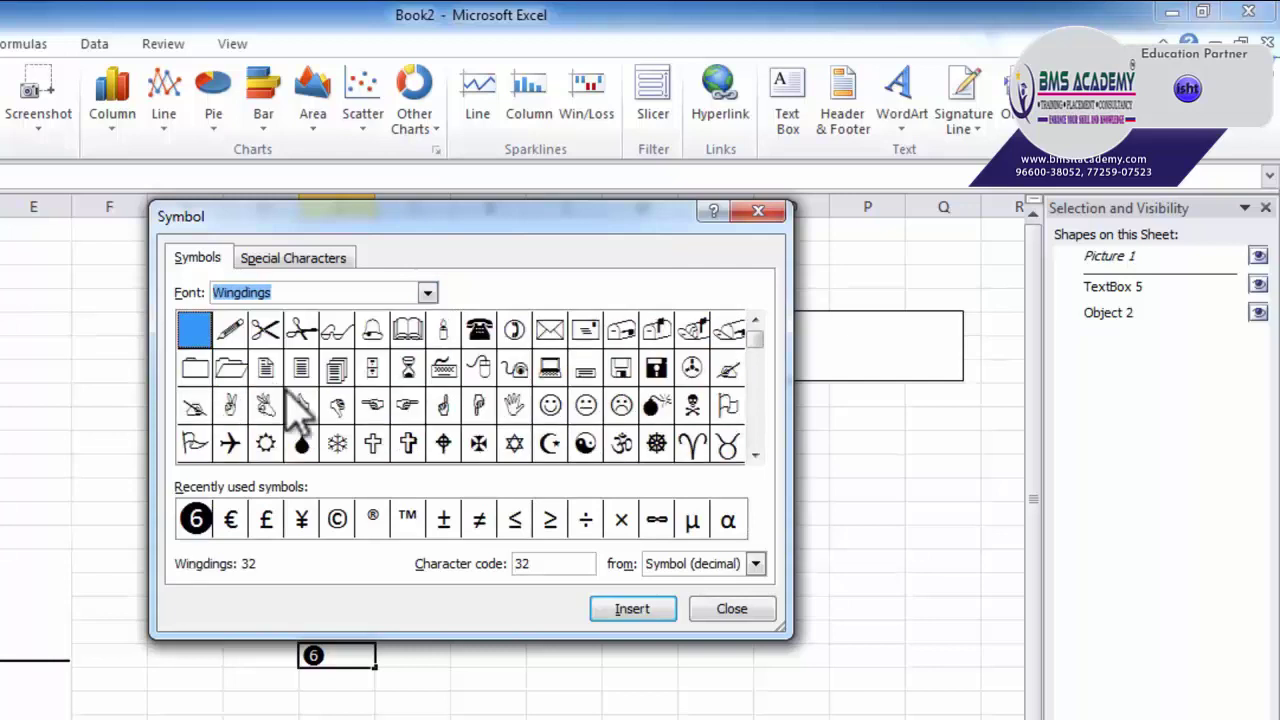
click(621, 455)
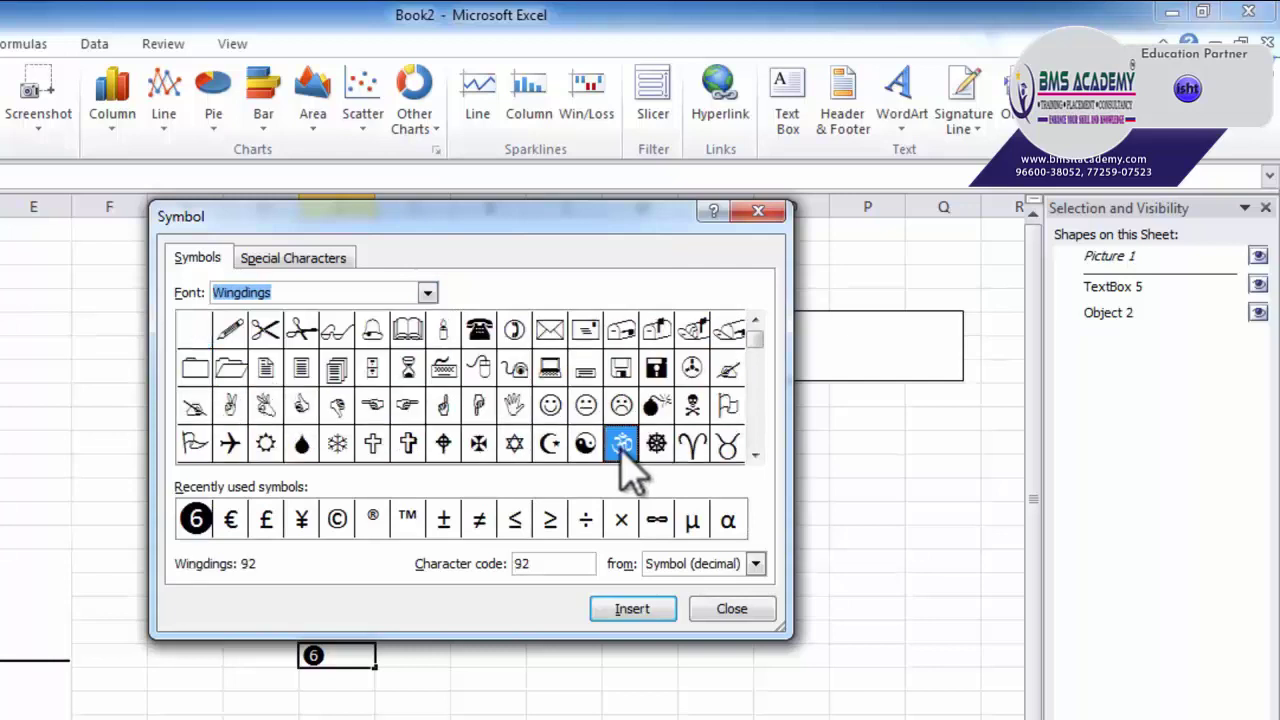
click(640, 609)
click(733, 609)
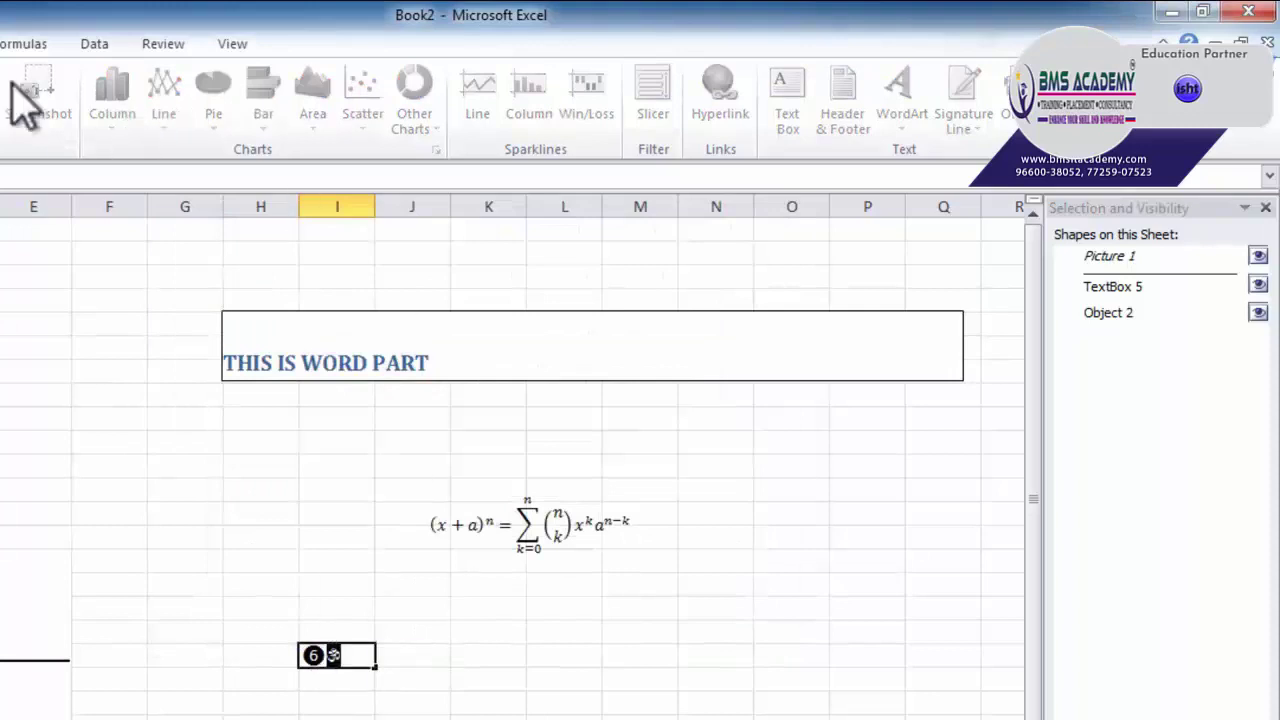
- Enlarge the Om symbol in cell I19 to 72 point
click(62, 46)
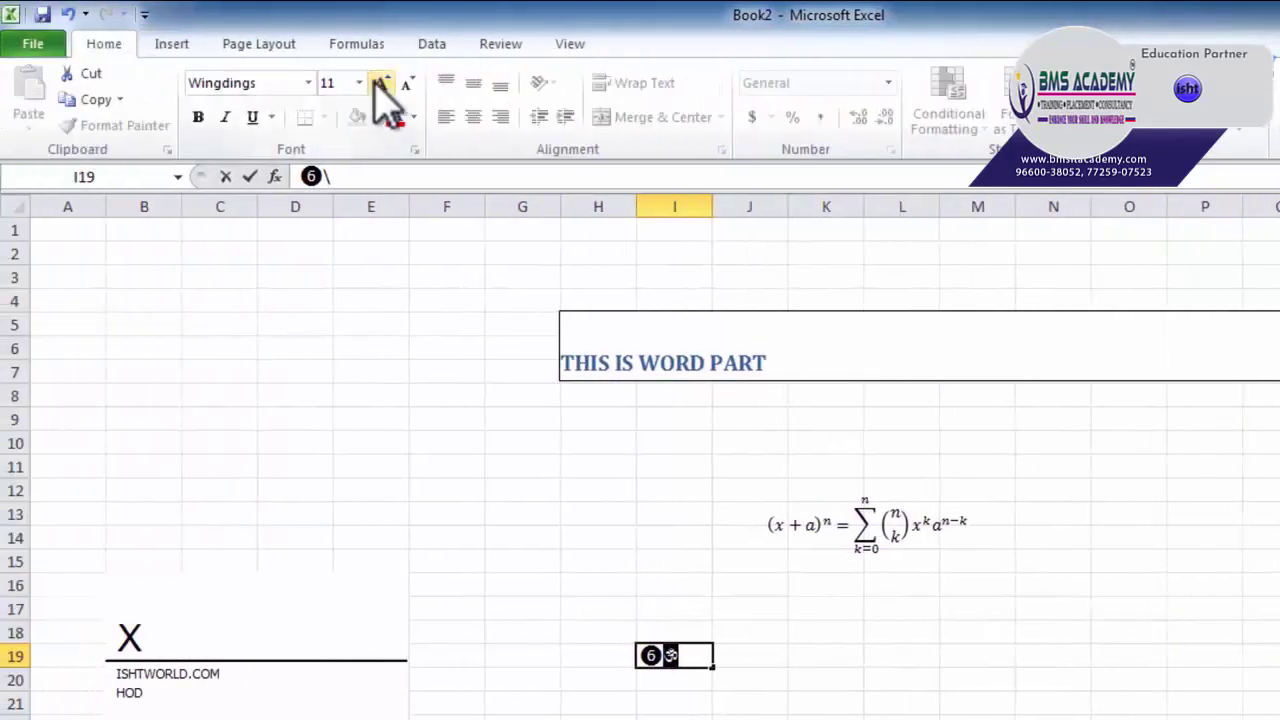
click(333, 82)
click(333, 82)
click(333, 82)
click(380, 82)
click(380, 82)
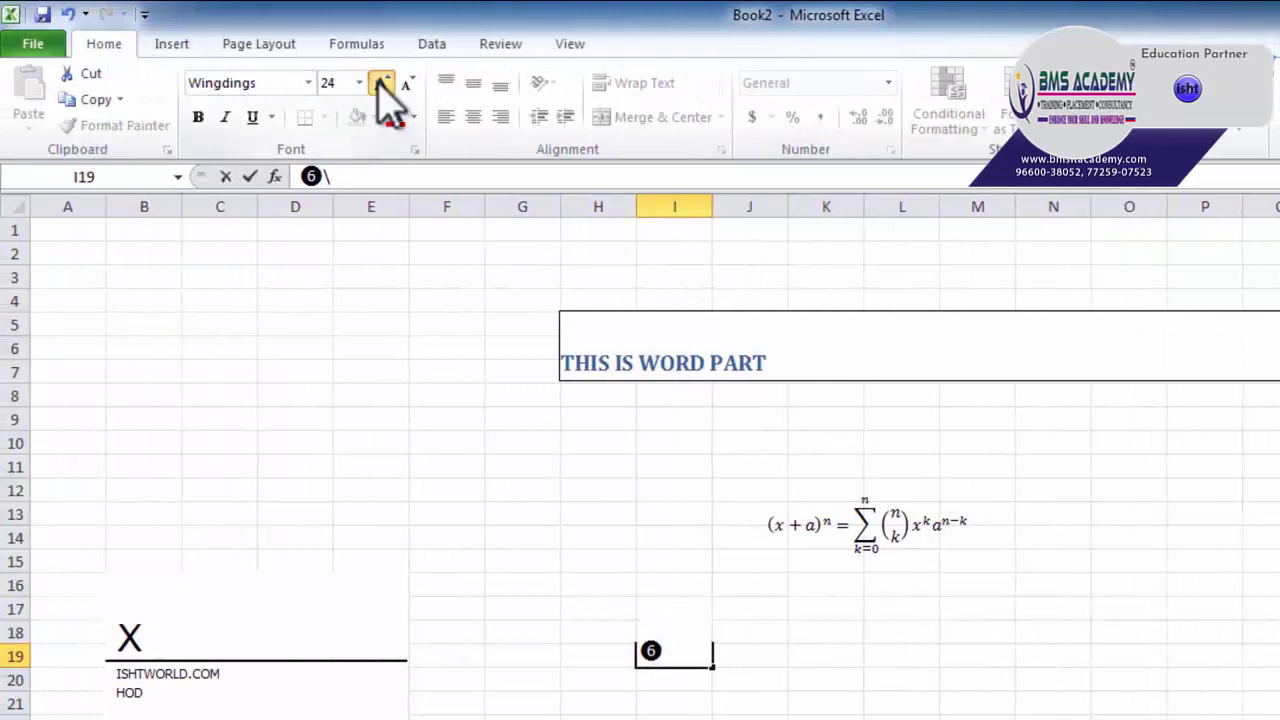
click(380, 82)
click(380, 82)
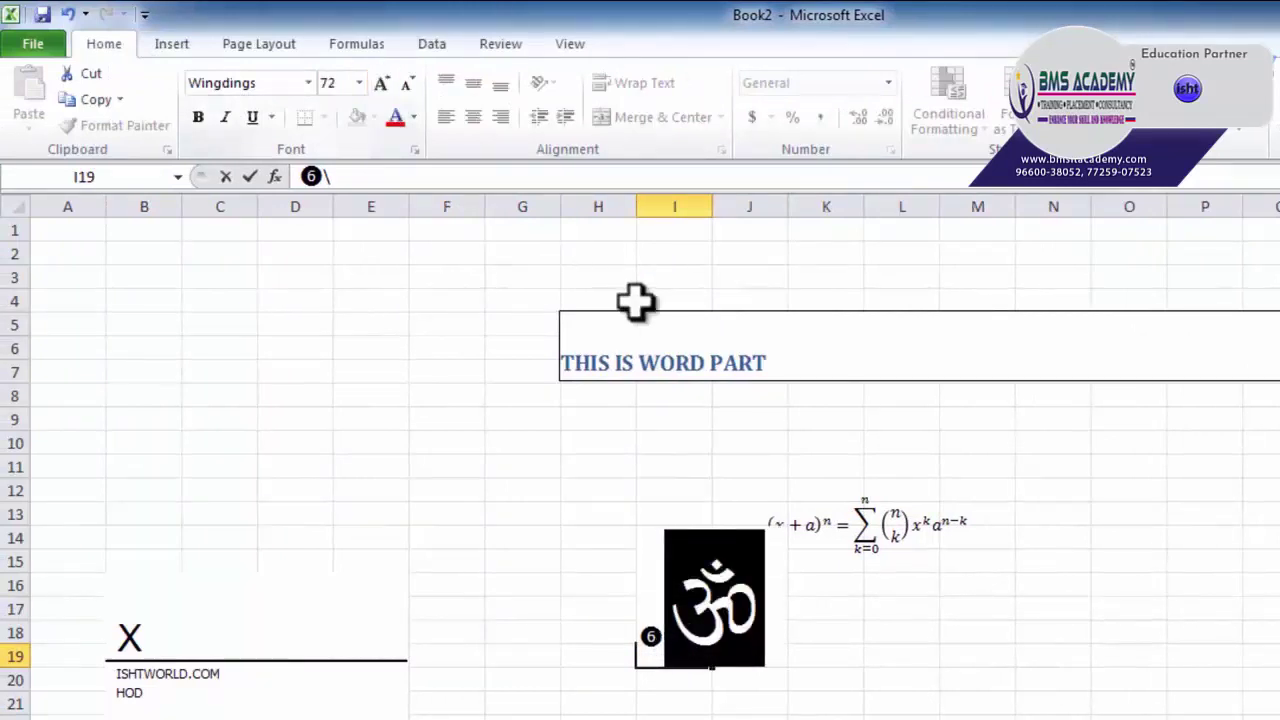
- Colour the Om symbol red and confirm the cell entry
click(396, 117)
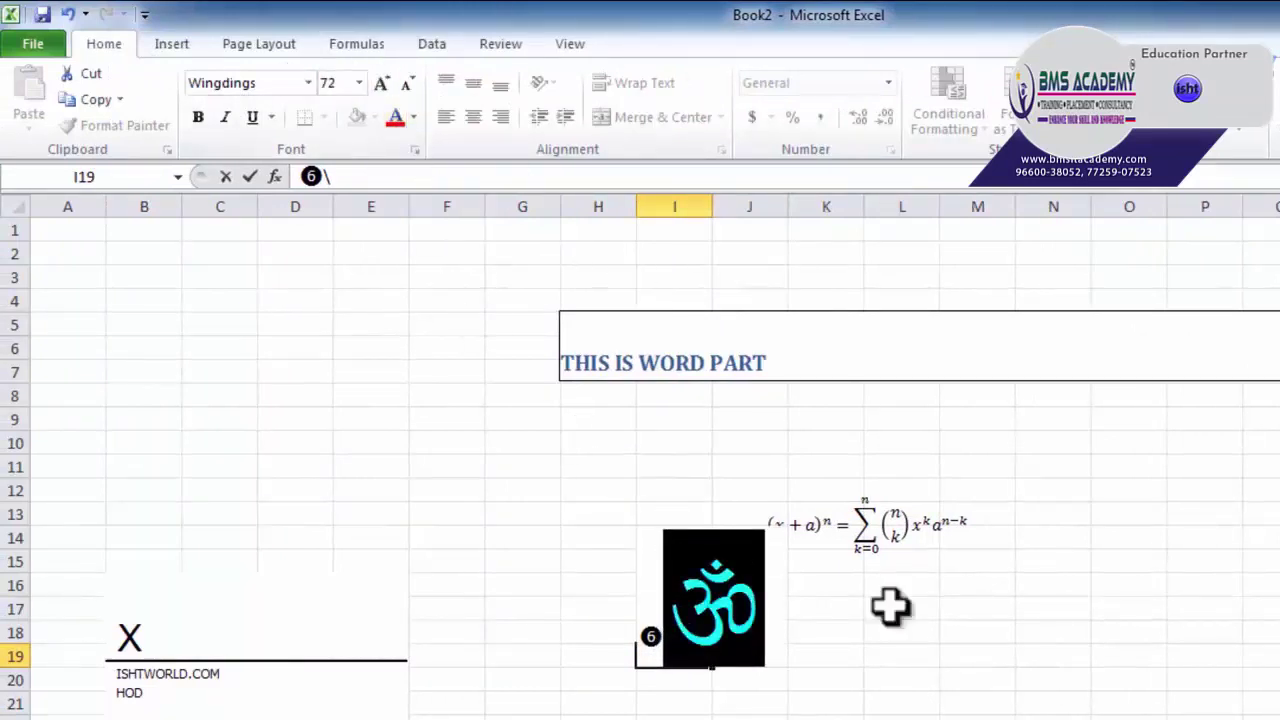
click(1062, 682)
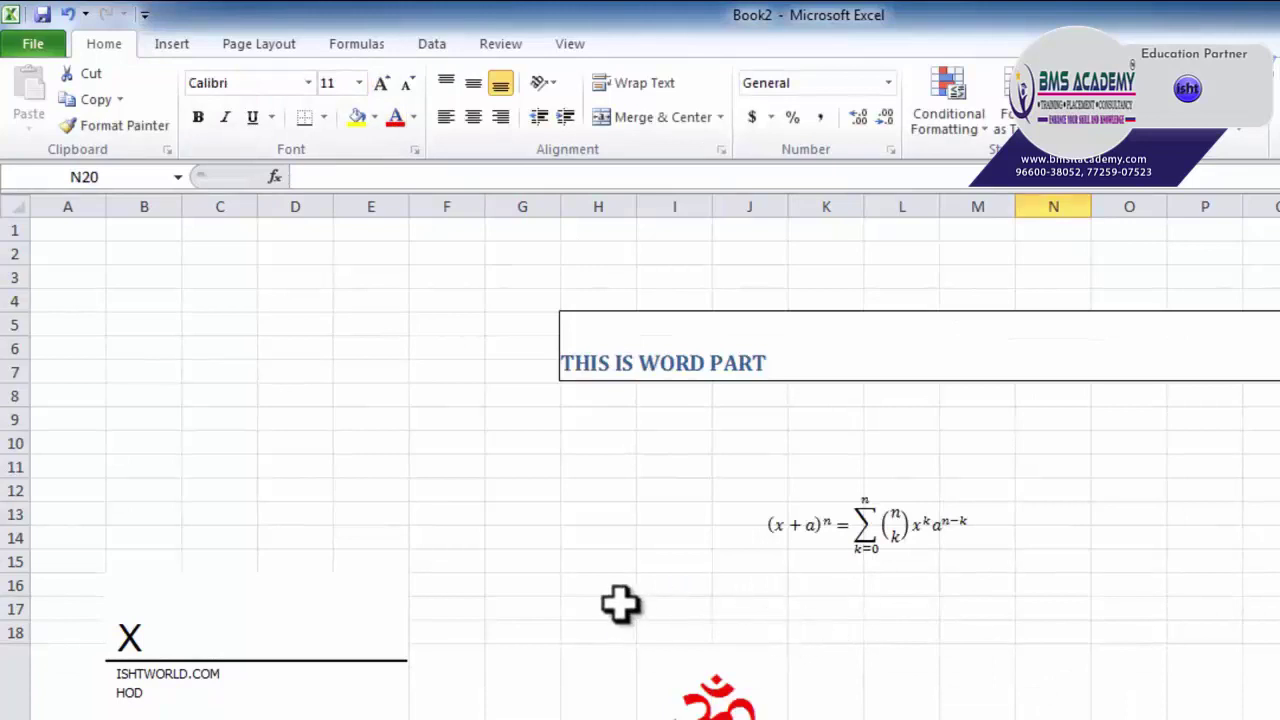
click(174, 48)
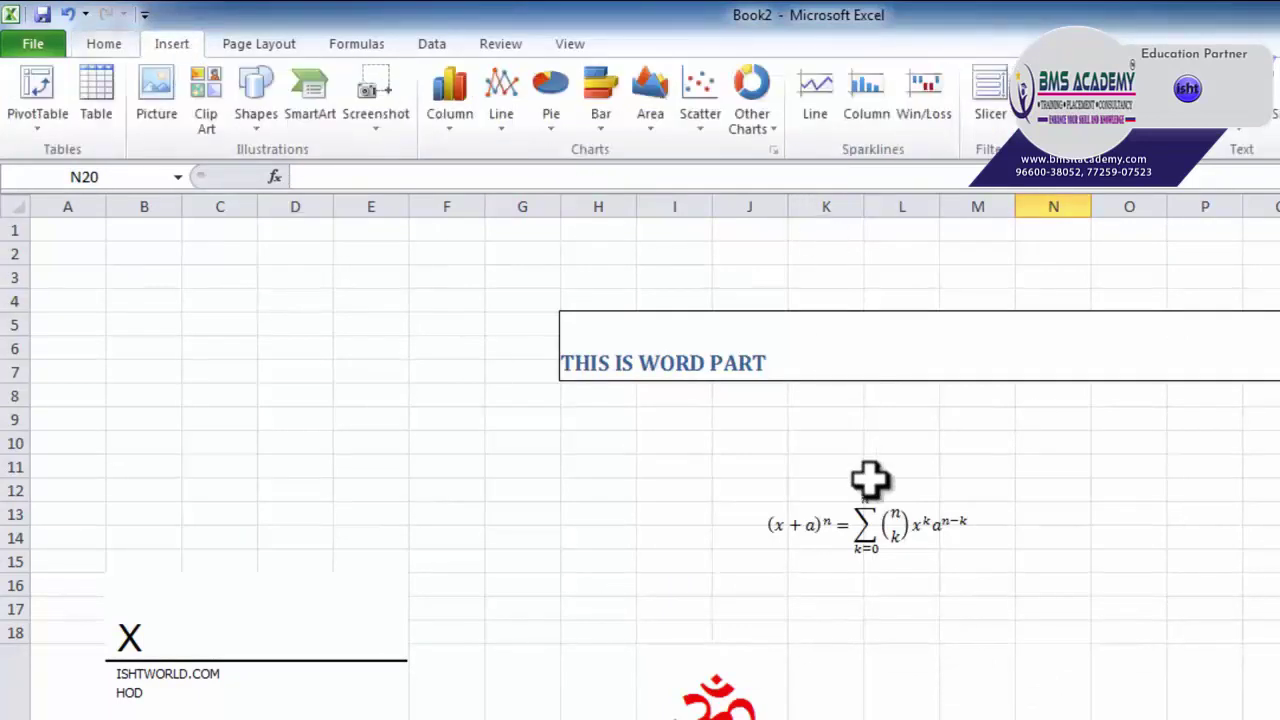